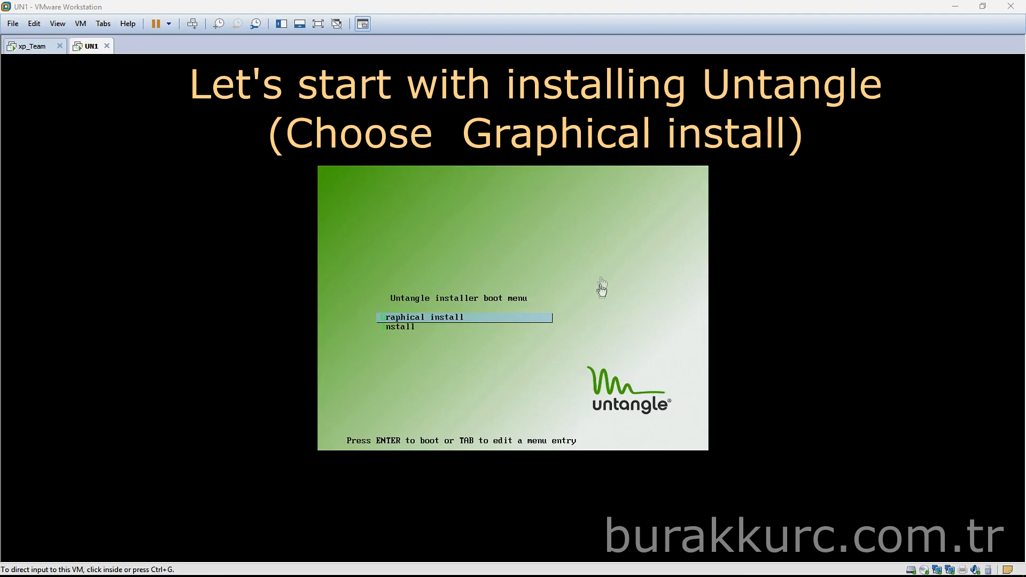
Focus the UN1 virtual machine, which shows the Untangle installer boot menu
{"action": "left_click", "coordinate": [603, 247]}
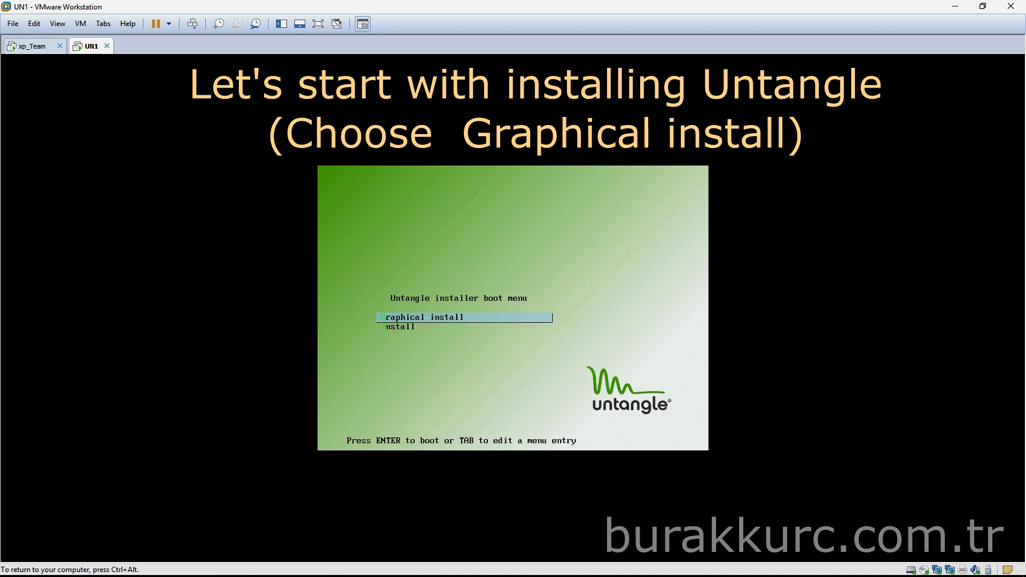
Start the graphical install in English with location other > Asia and the en_US.UTF-8 locale
{"action": "key", "text": "Return"}
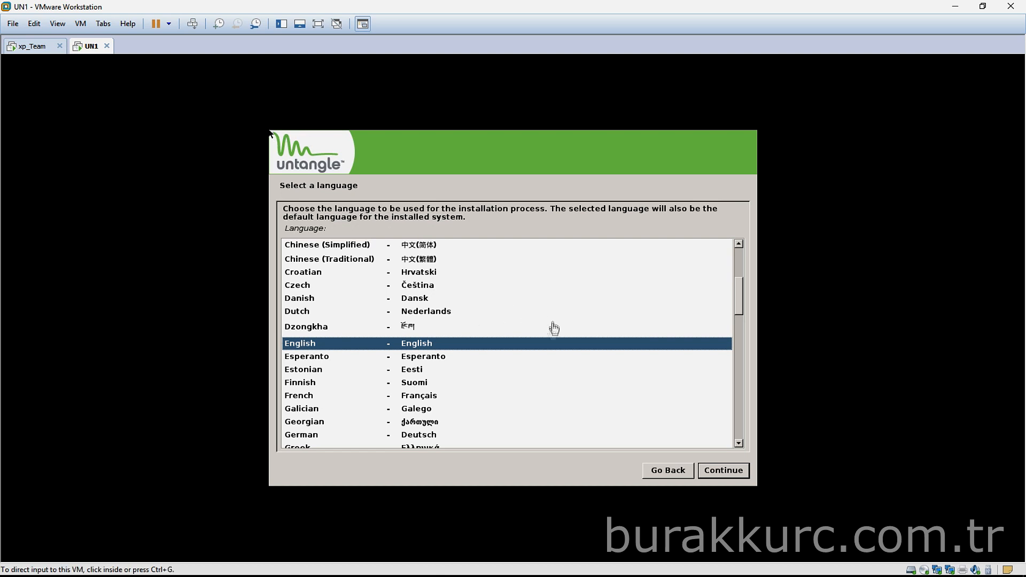
{"action": "left_click", "coordinate": [741, 476]}
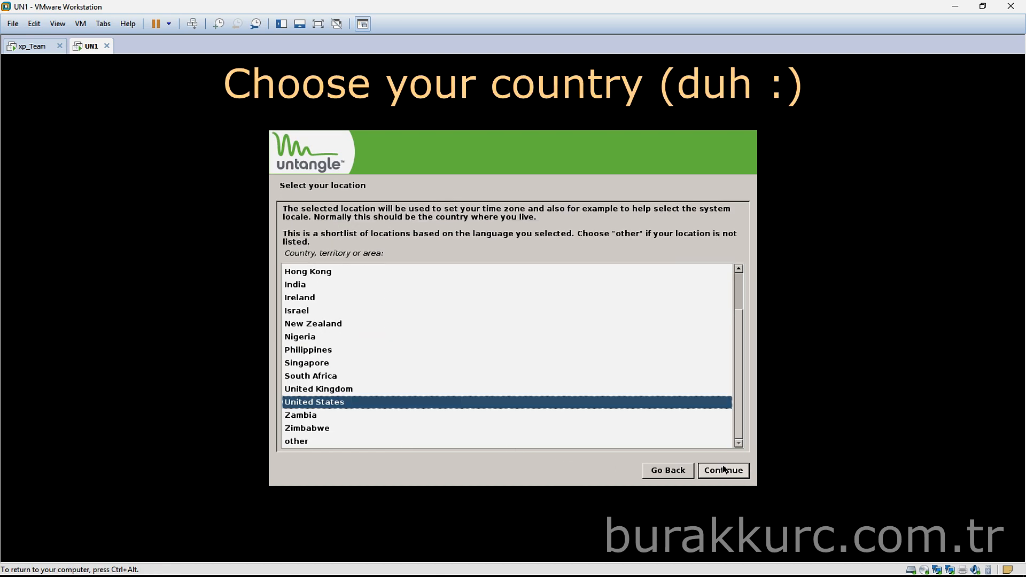
{"action": "double_click", "coordinate": [315, 442]}
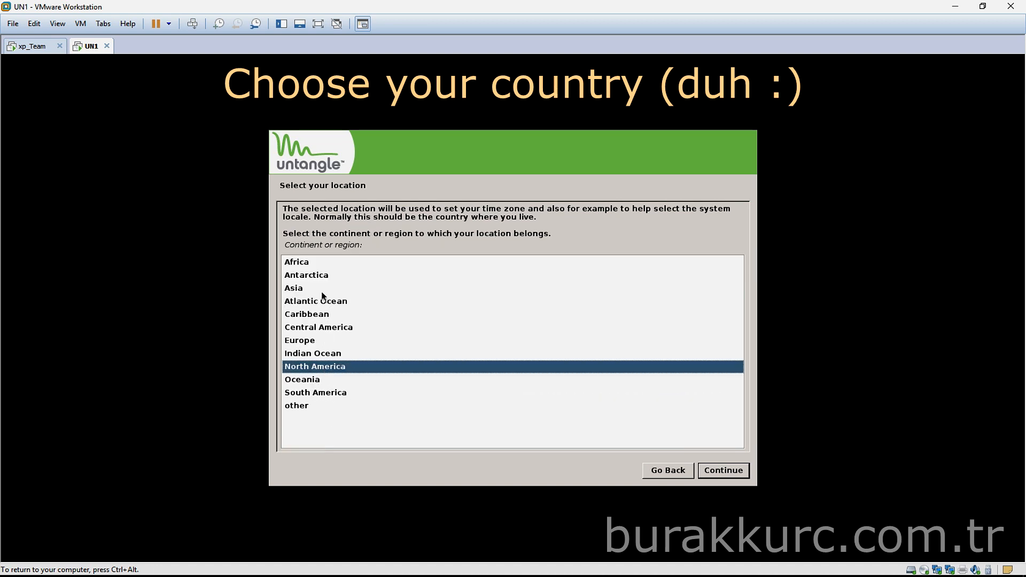
{"action": "double_click", "coordinate": [323, 288]}
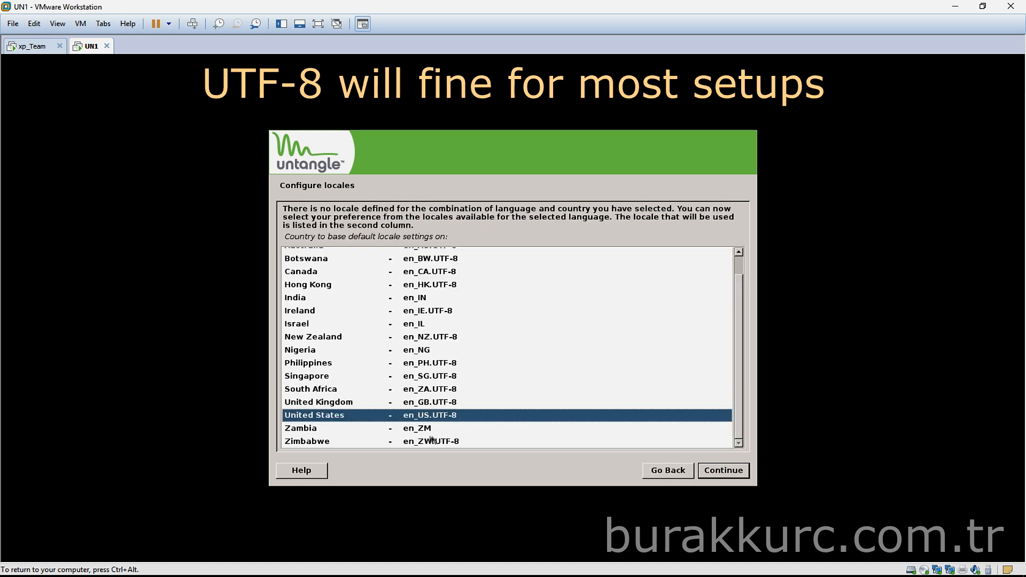
{"action": "left_click", "coordinate": [724, 470]}
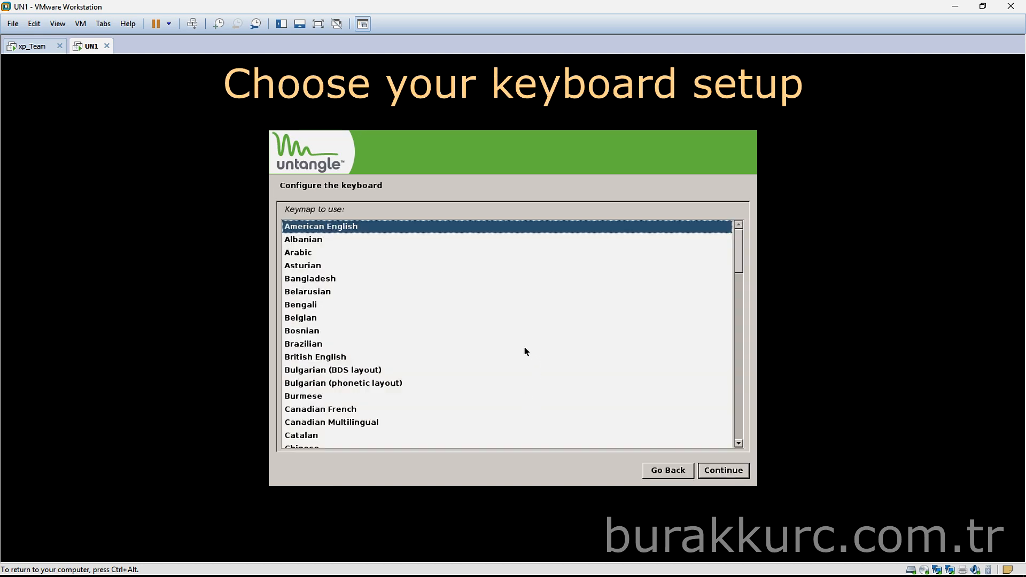
Choose the Turkish (Q layout) keyboard layout
{"action": "scroll", "coordinate": [525, 350], "scroll_direction": "down", "scroll_amount": 5}
{"action": "scroll", "coordinate": [524, 348], "scroll_direction": "down", "scroll_amount": 12}
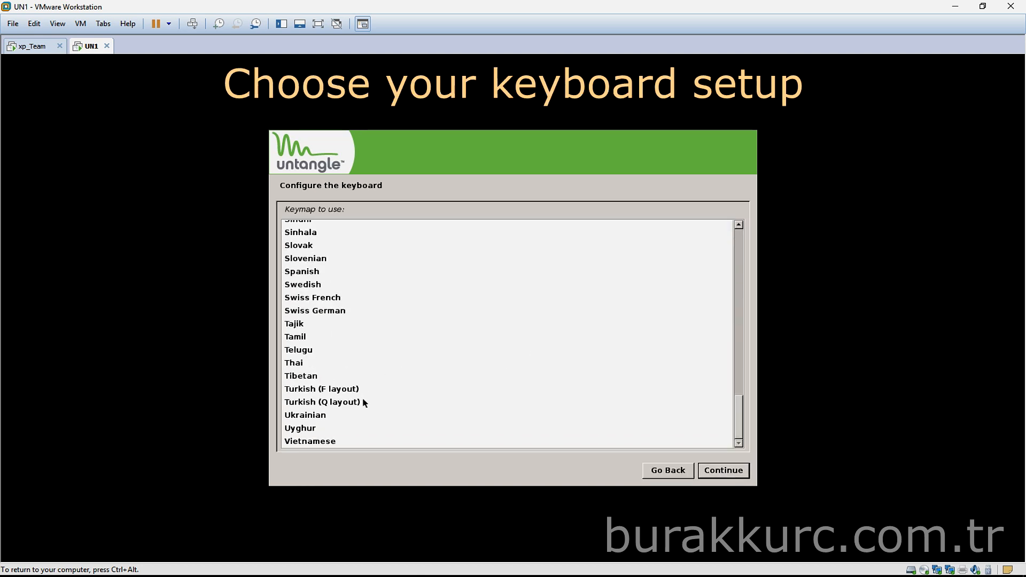
{"action": "left_click", "coordinate": [355, 404]}
{"action": "left_click", "coordinate": [723, 471]}
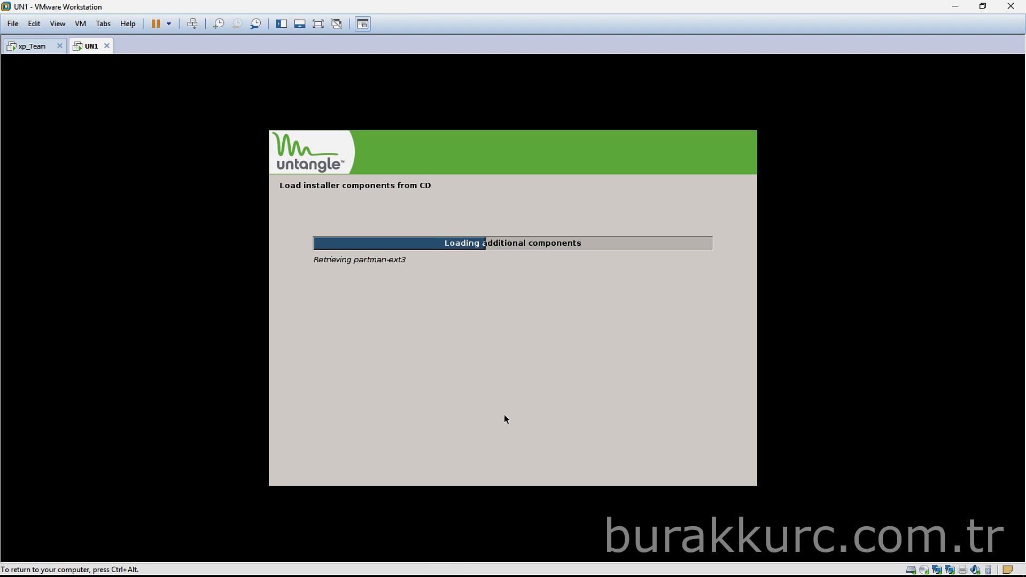
Verify in UN1's settings that adapter 1 is Bridged and adapter 2 uses Custom VMnet19
{"action": "key", "text": "ctrl+alt"}
{"action": "right_click", "coordinate": [88, 47]}
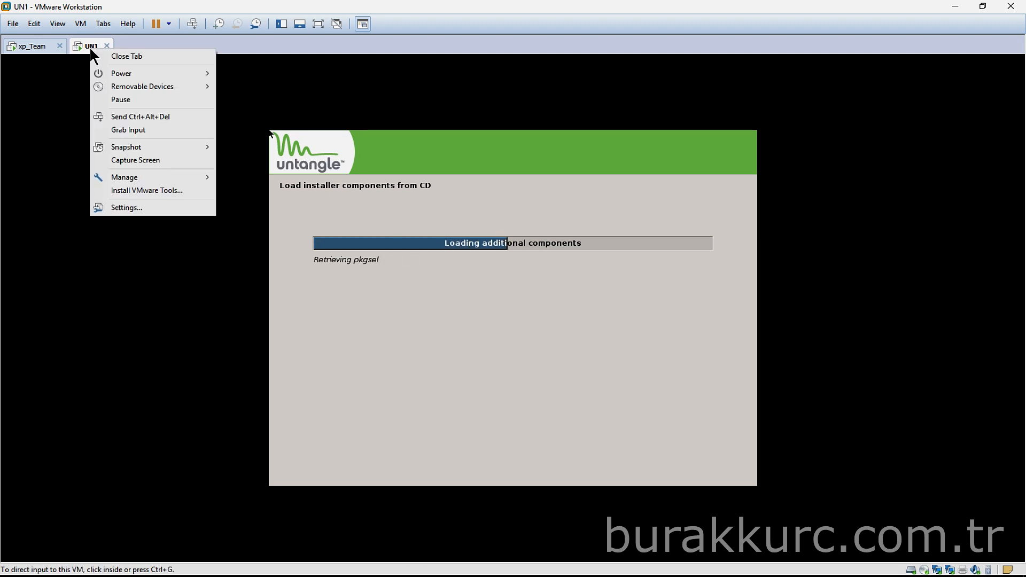
{"action": "left_click", "coordinate": [129, 208]}
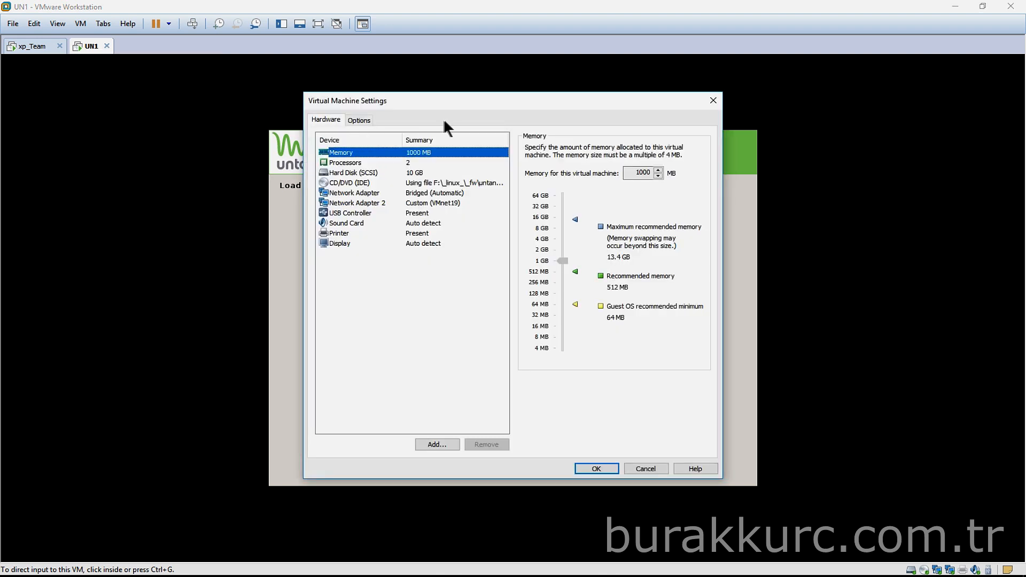
{"action": "left_click_drag", "start_coordinate": [465, 107], "coordinate": [731, 135]}
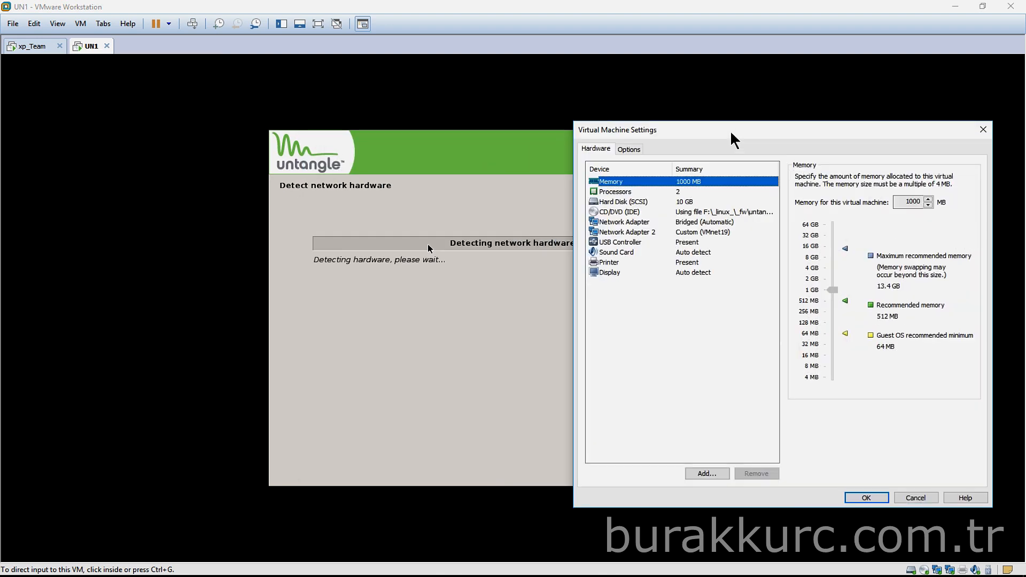
{"action": "left_click", "coordinate": [651, 231]}
{"action": "left_click", "coordinate": [664, 224]}
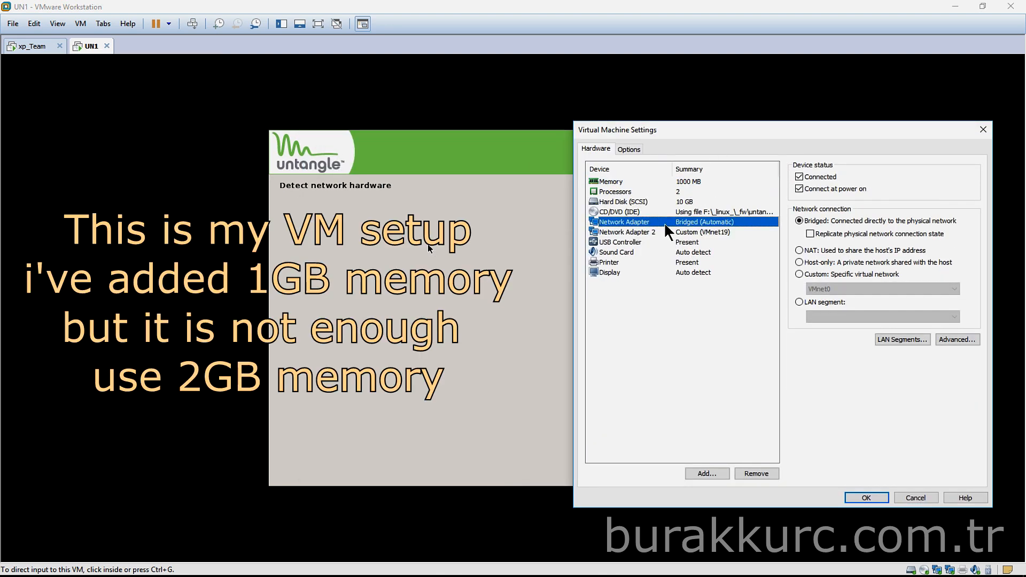
{"action": "left_click", "coordinate": [701, 231]}
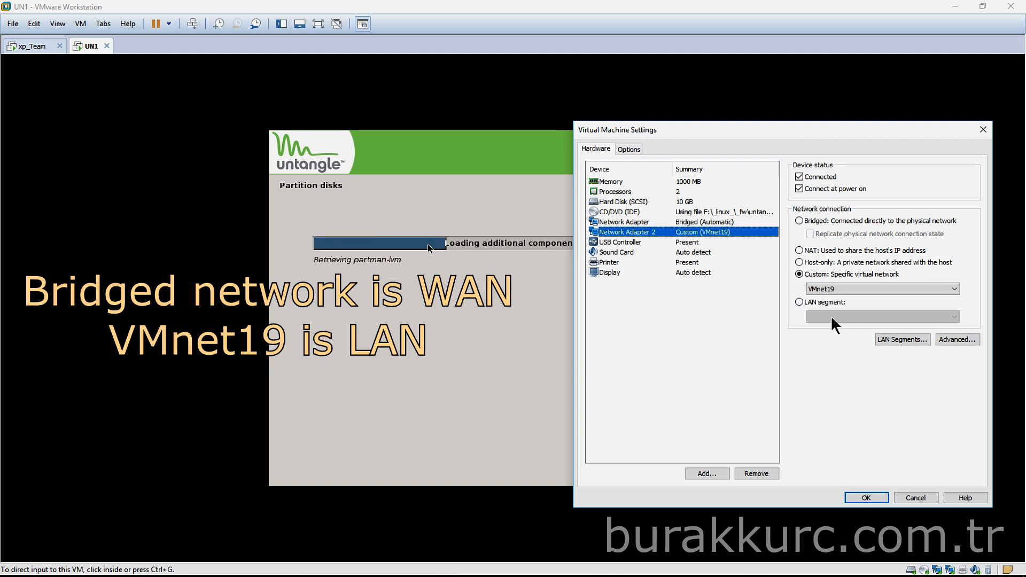
{"action": "left_click", "coordinate": [927, 501]}
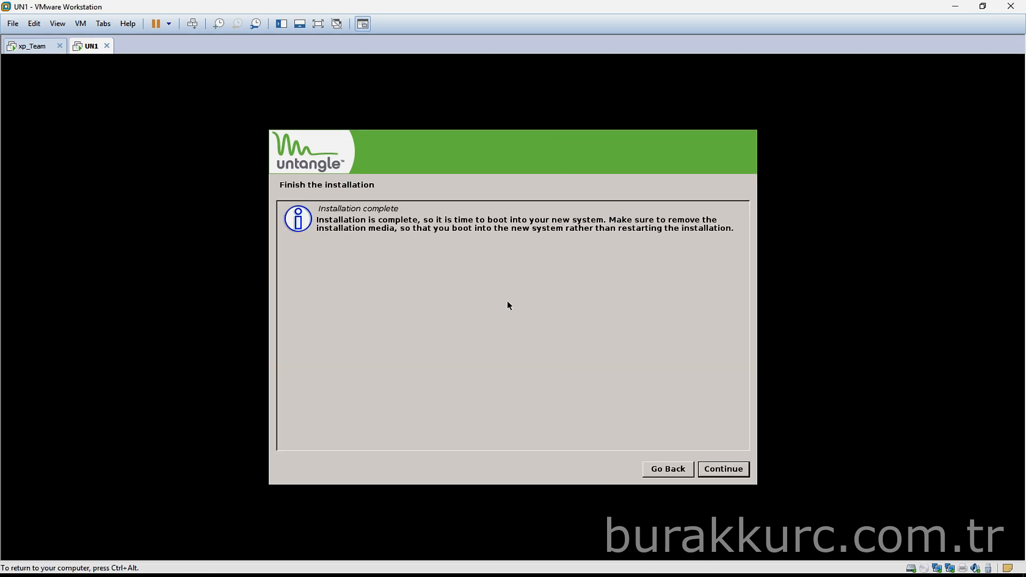
Switch UN1's CD/DVD from the Untangle ISO to the physical drive, then finish installing and reboot
{"action": "key", "text": "ctrl+alt"}
{"action": "right_click", "coordinate": [89, 45]}
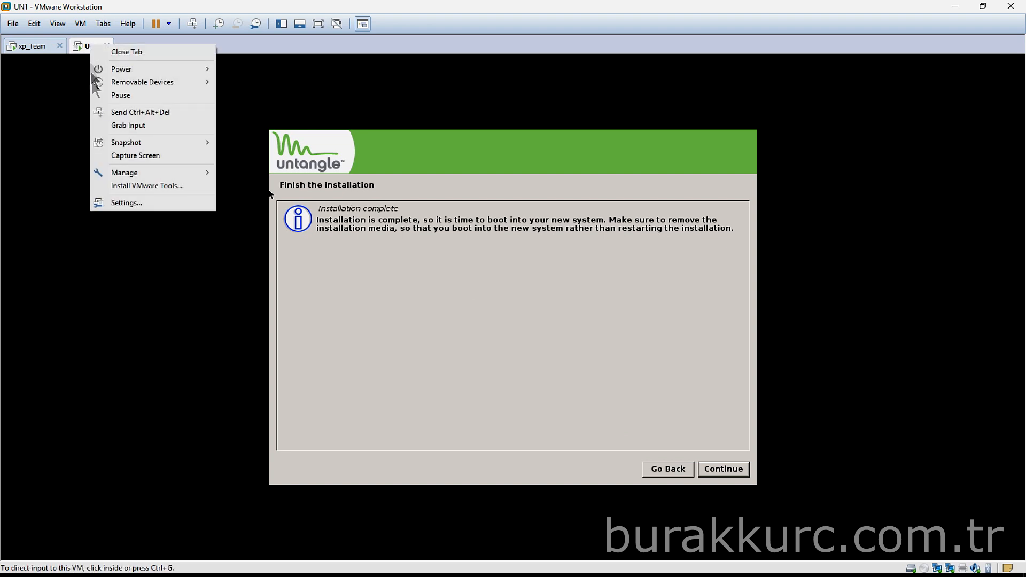
{"action": "left_click", "coordinate": [126, 202]}
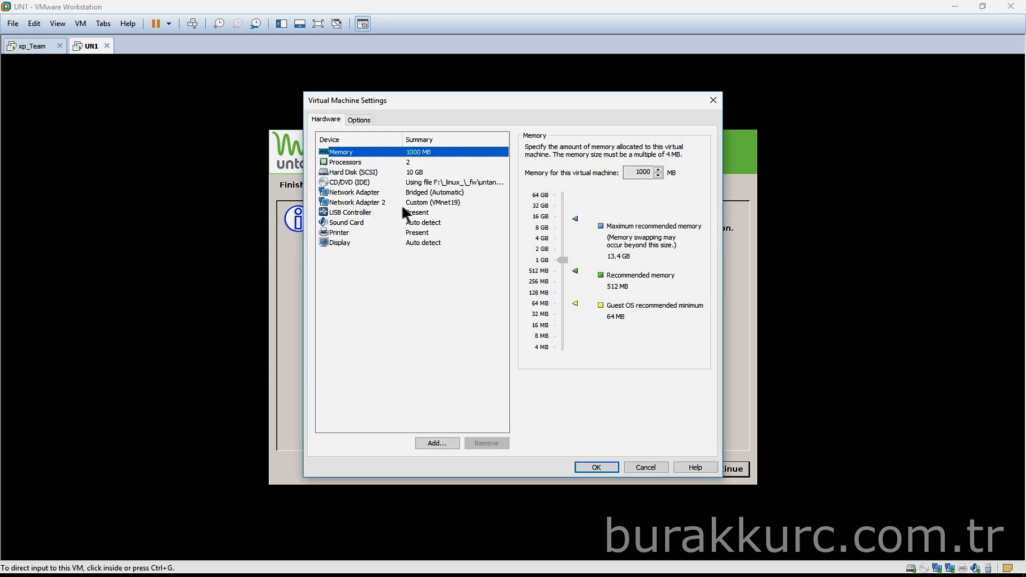
{"action": "left_click", "coordinate": [360, 183]}
{"action": "left_click", "coordinate": [551, 193]}
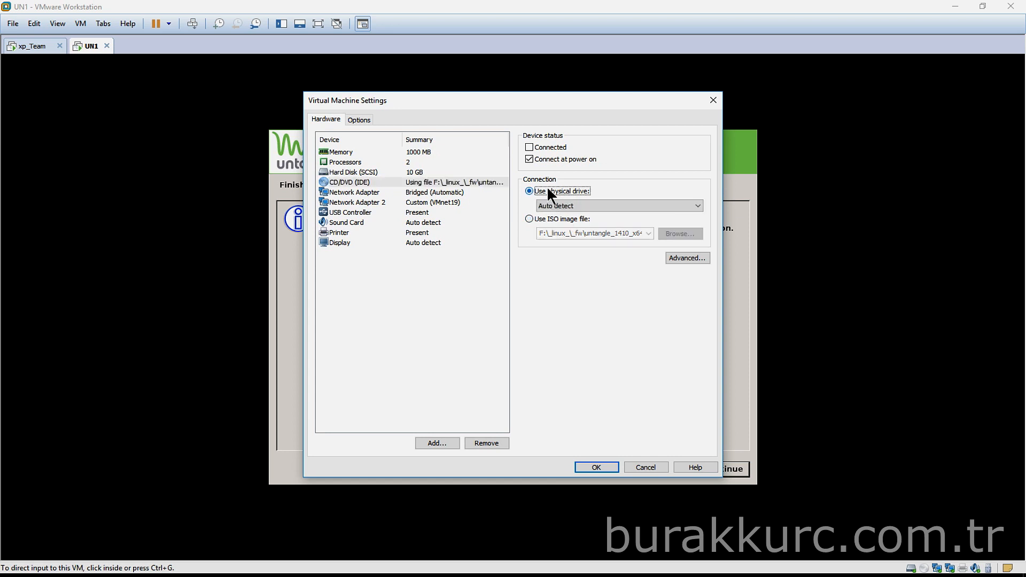
{"action": "left_click", "coordinate": [597, 467]}
{"action": "left_click", "coordinate": [591, 387]}
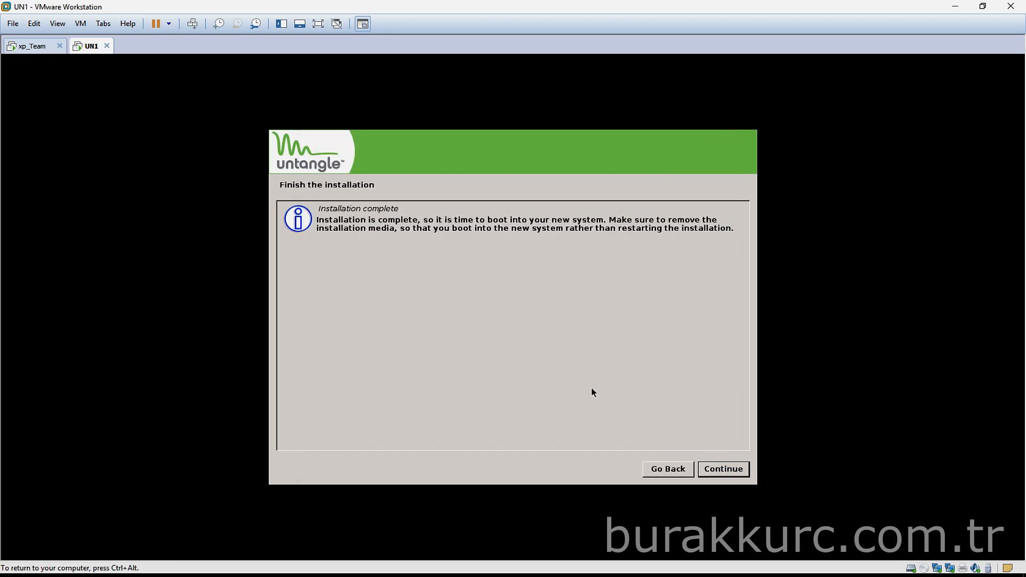
{"action": "left_click", "coordinate": [721, 469]}
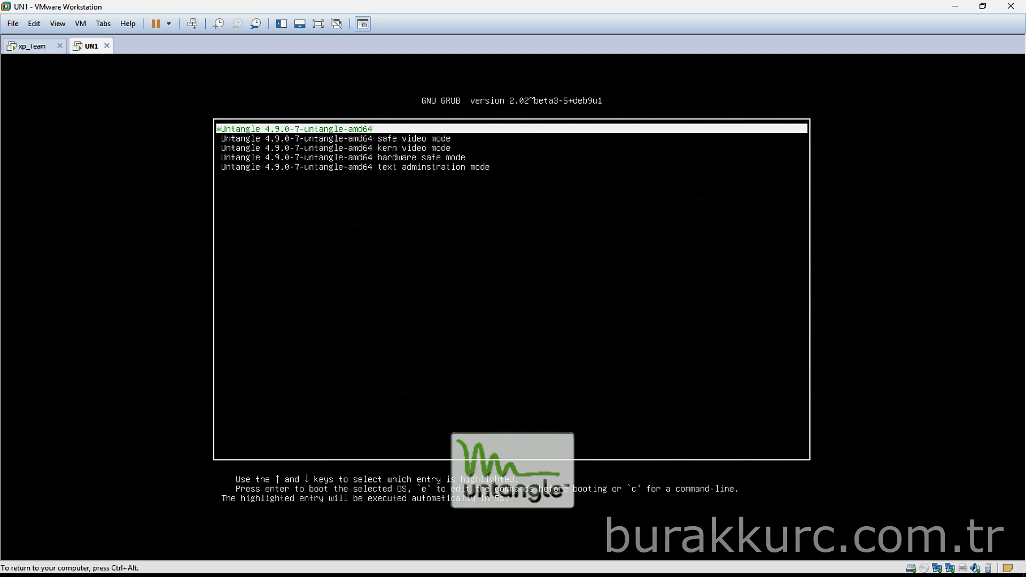
Boot the first Untangle GRUB entry through to the Select Language page
{"action": "key", "text": "Return"}
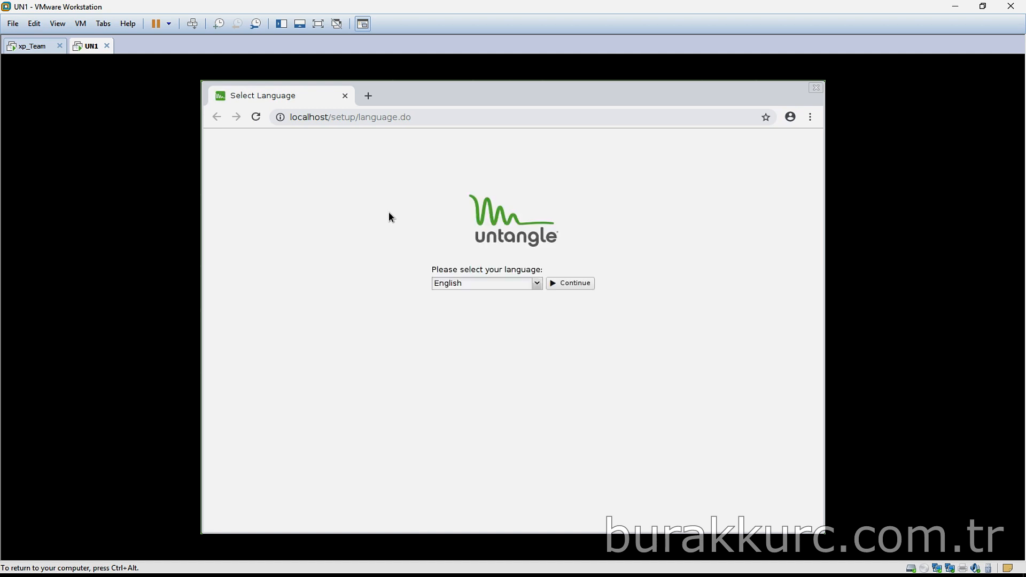
Keep English, run the setup wizard, set and confirm the admin password, and choose Home install type
{"action": "left_click", "coordinate": [573, 284]}
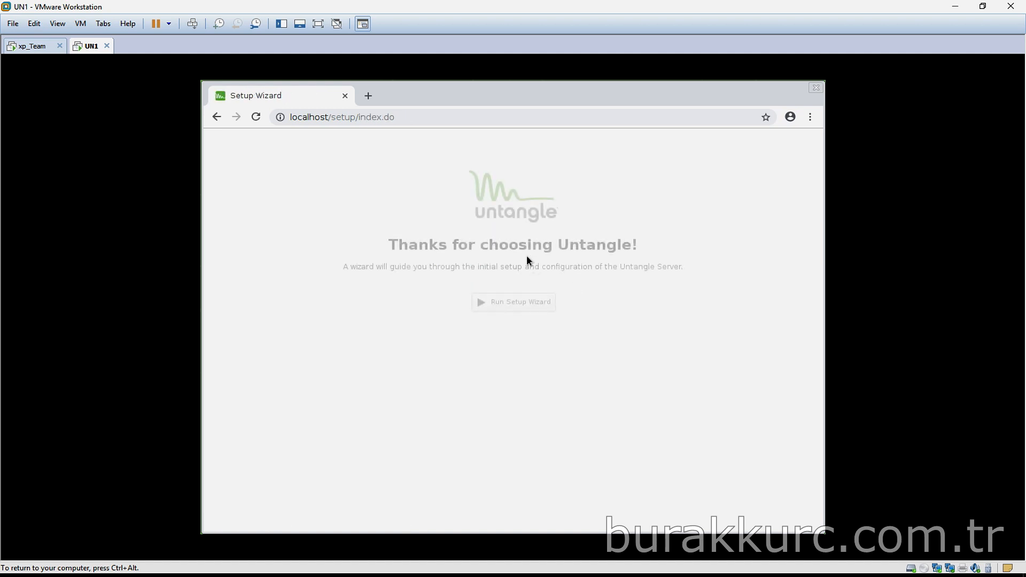
{"action": "left_click", "coordinate": [508, 305]}
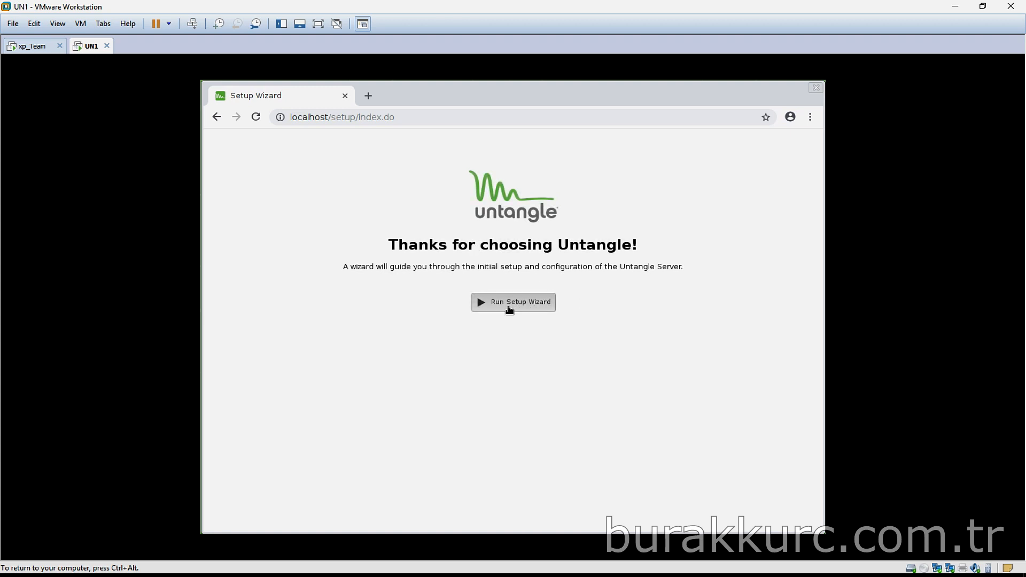
{"action": "left_click", "coordinate": [444, 322]}
{"action": "type", "text": "••••"}
{"action": "left_click", "coordinate": [417, 350]}
{"action": "type", "text": "••••"}
{"action": "left_click", "coordinate": [411, 377]}
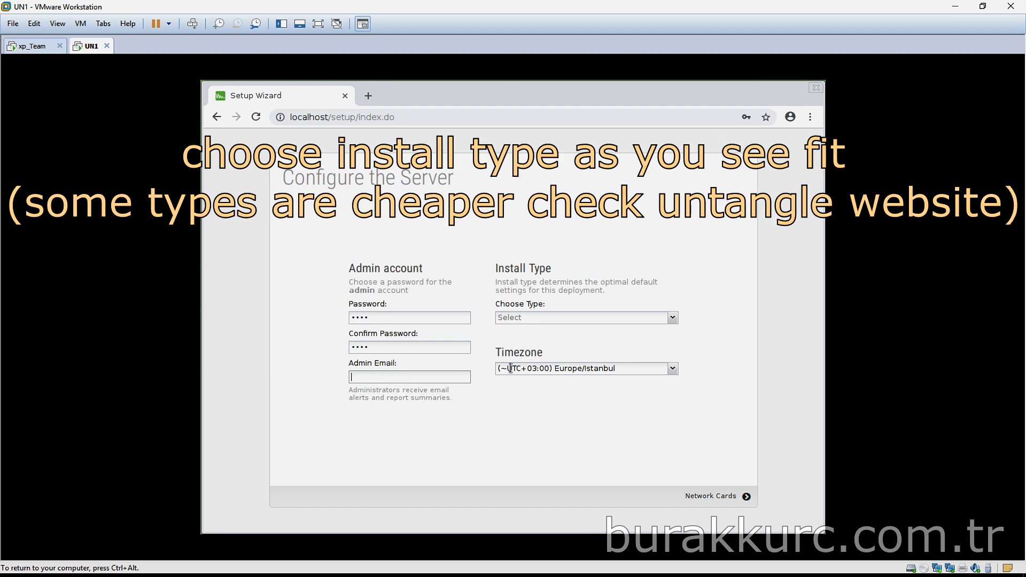
{"action": "left_click", "coordinate": [672, 319]}
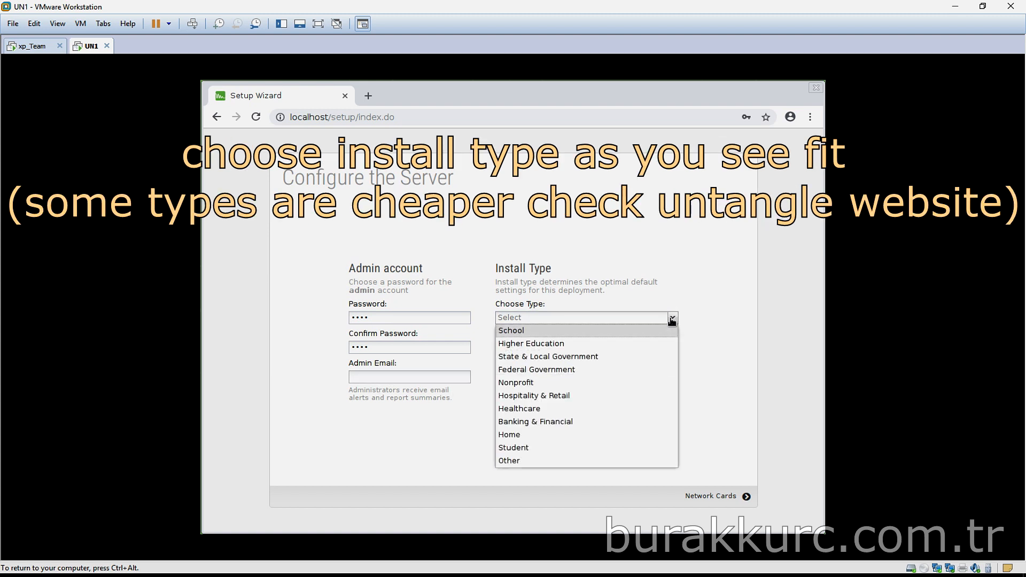
{"action": "left_click", "coordinate": [566, 435]}
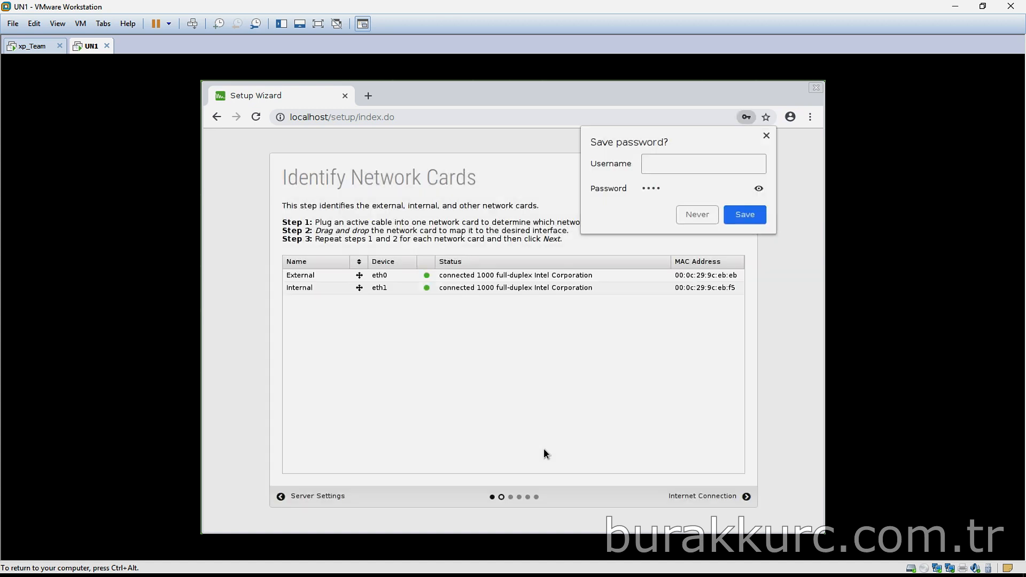
Match VM adapter 1's MAC address to the External eth0 card, keeping eth1 as Internal
{"action": "left_click", "coordinate": [698, 214]}
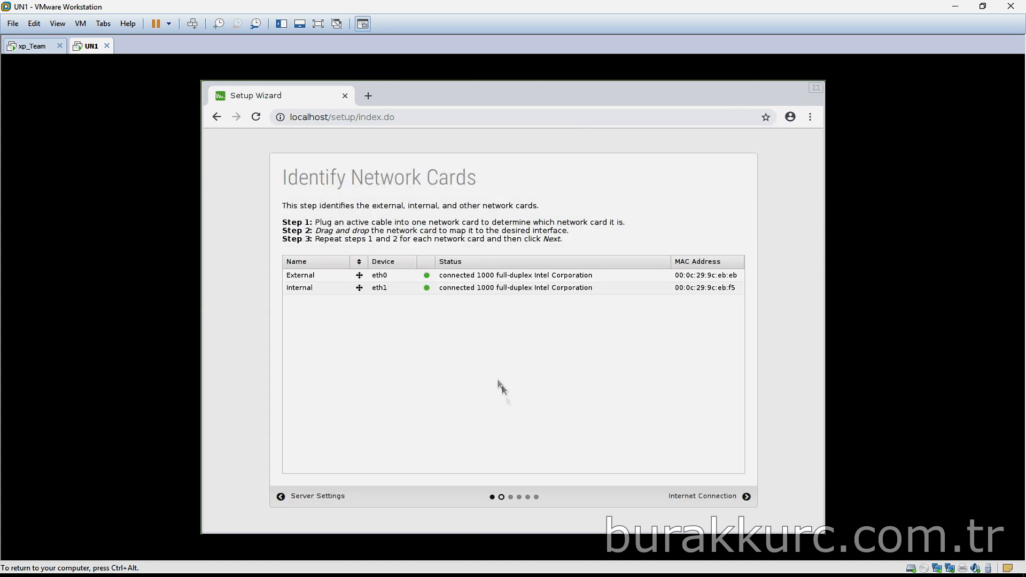
{"action": "left_click", "coordinate": [393, 277]}
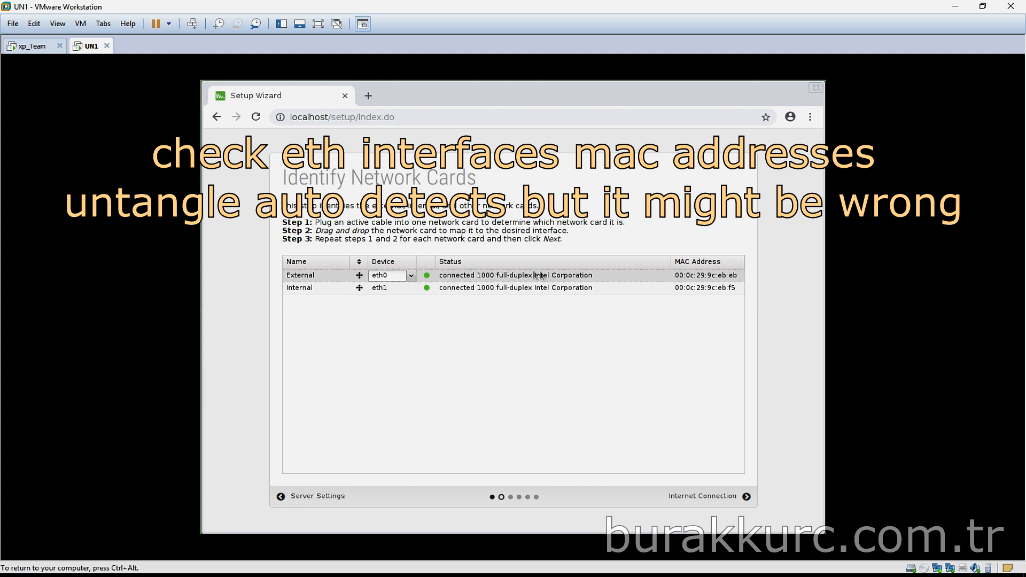
{"action": "right_click", "coordinate": [92, 48]}
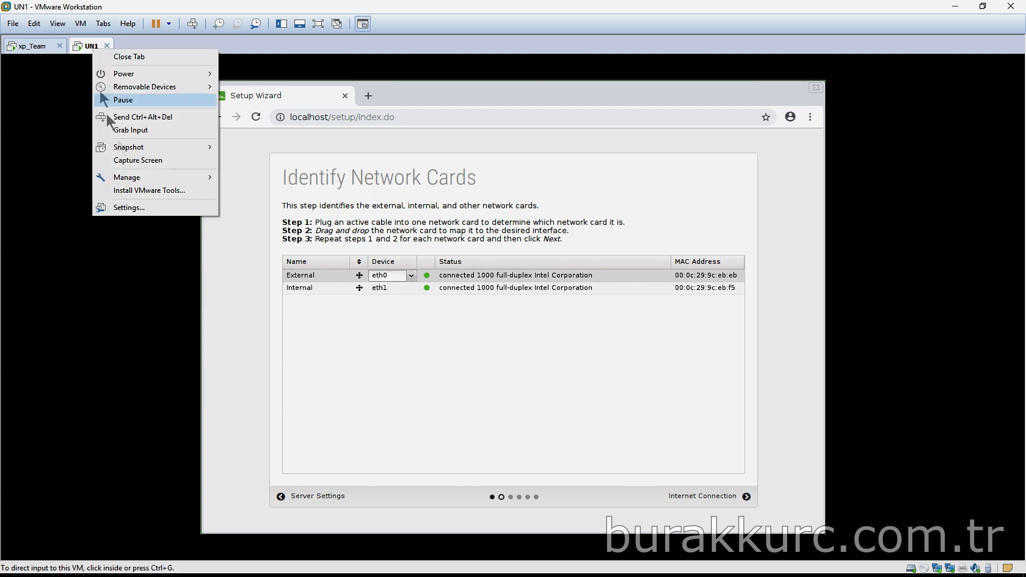
{"action": "left_click", "coordinate": [157, 209]}
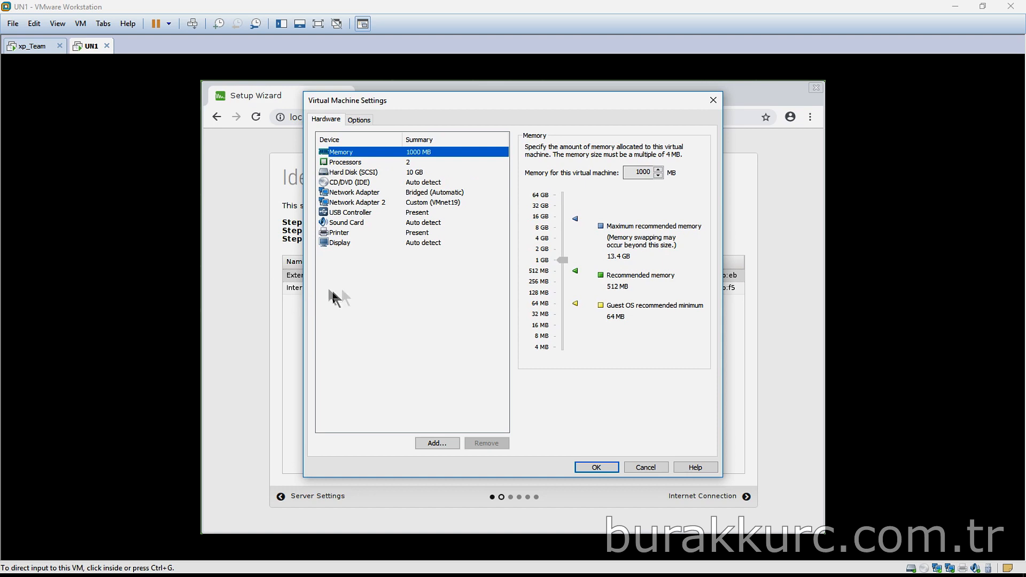
{"action": "left_click_drag", "start_coordinate": [578, 95], "coordinate": [815, 126]}
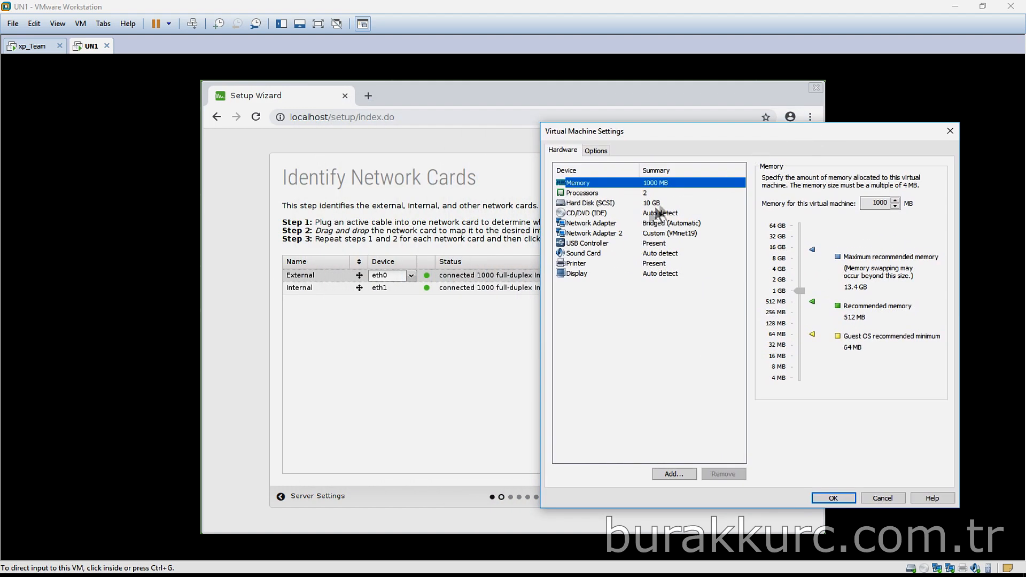
{"action": "left_click", "coordinate": [605, 224]}
{"action": "left_click", "coordinate": [924, 339]}
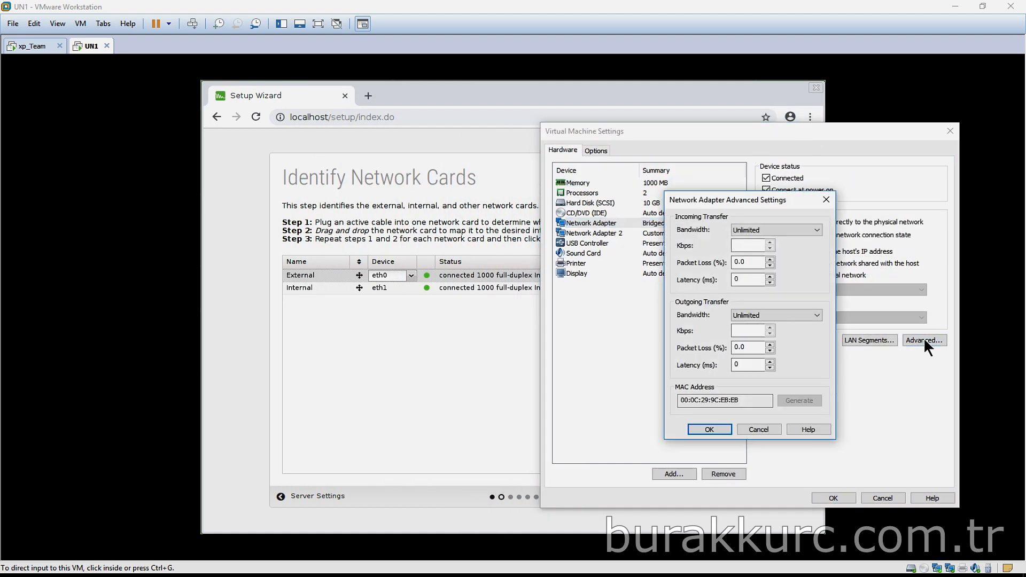
{"action": "left_click_drag", "start_coordinate": [739, 402], "coordinate": [726, 404]}
{"action": "key", "text": "Escape"}
{"action": "key", "text": "Escape"}
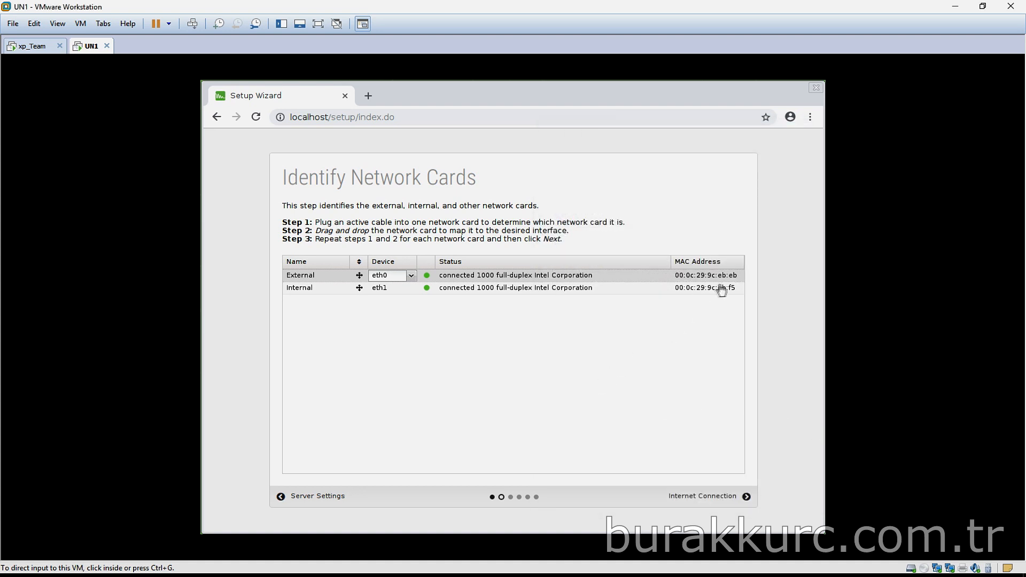
{"action": "left_click", "coordinate": [694, 491]}
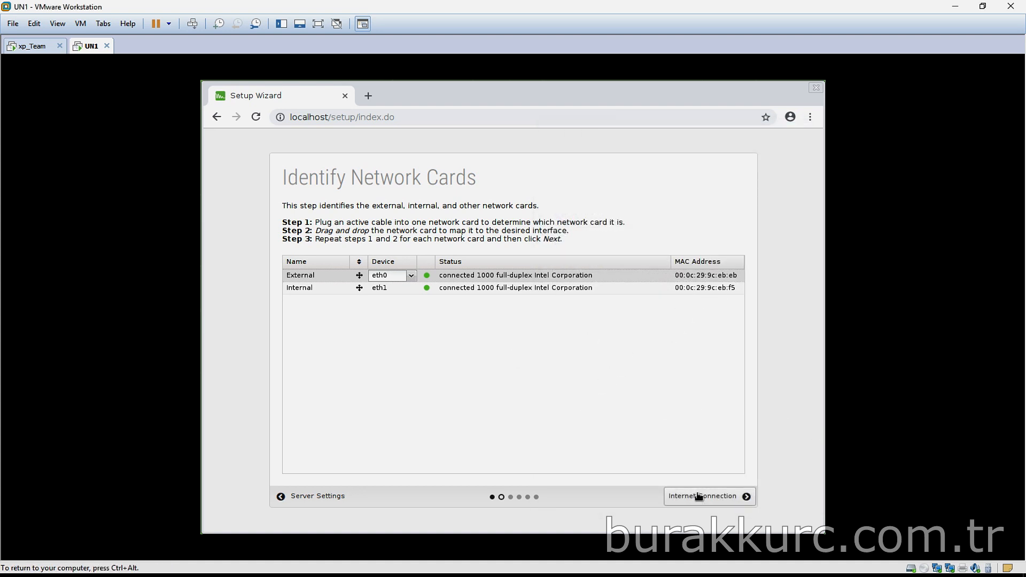
Give the External interface static IP 10.10.20.80, a /24 netmask and gateway 10.10.20.253
{"action": "left_click", "coordinate": [702, 496]}
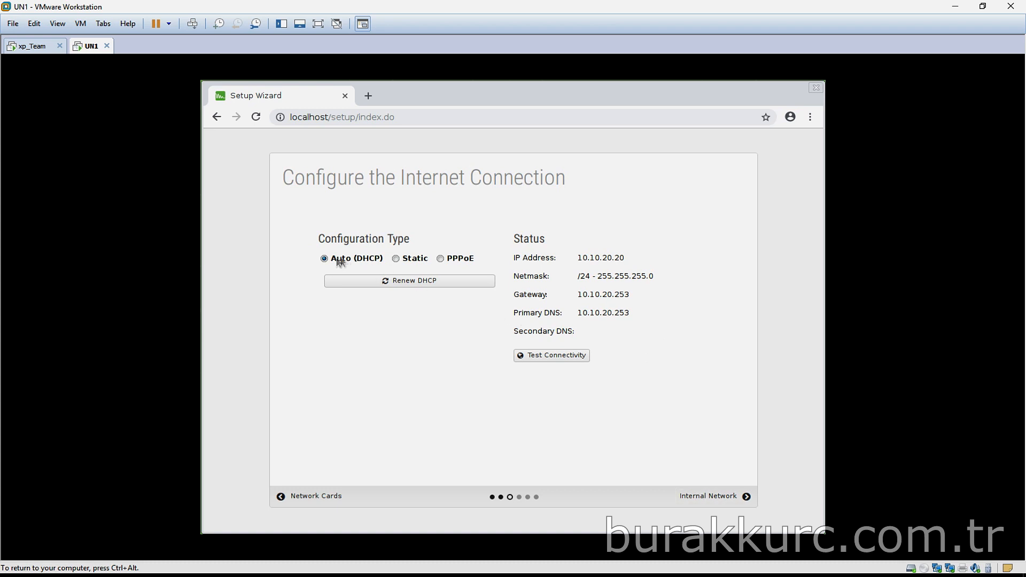
{"action": "left_click", "coordinate": [396, 260]}
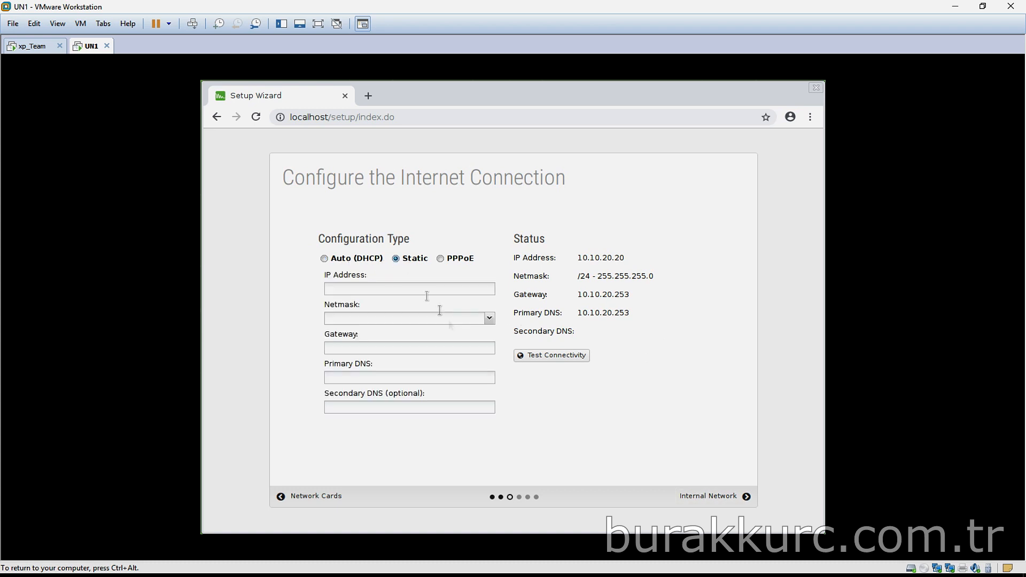
{"action": "left_click", "coordinate": [385, 289]}
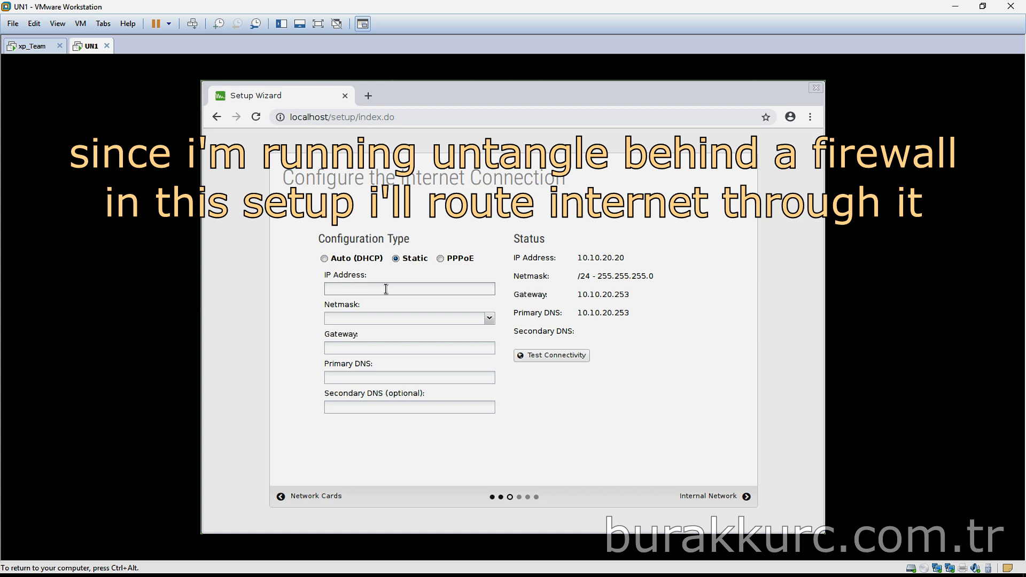
{"action": "type", "text": "10.10"}
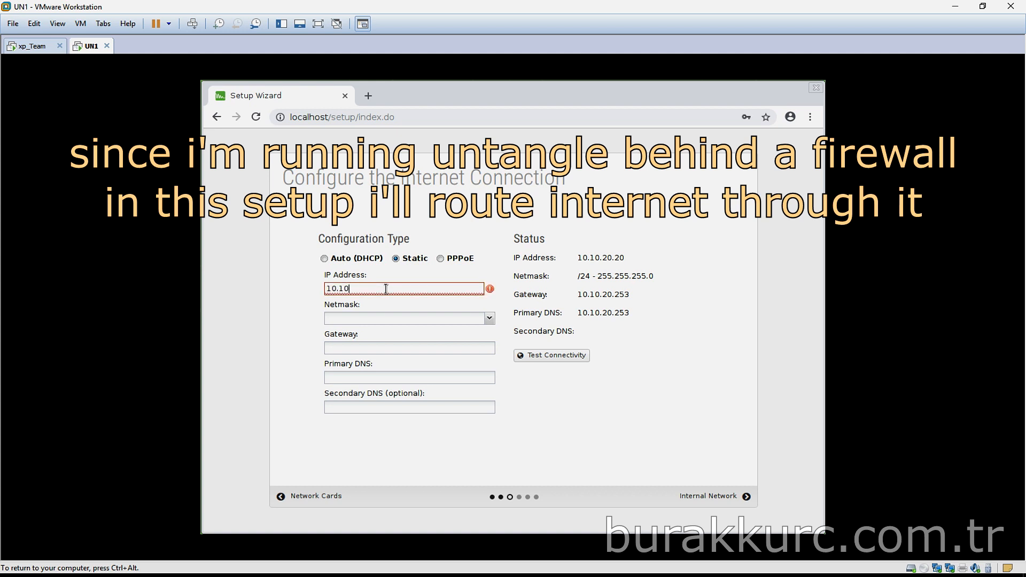
{"action": "type", "text": ".20.80"}
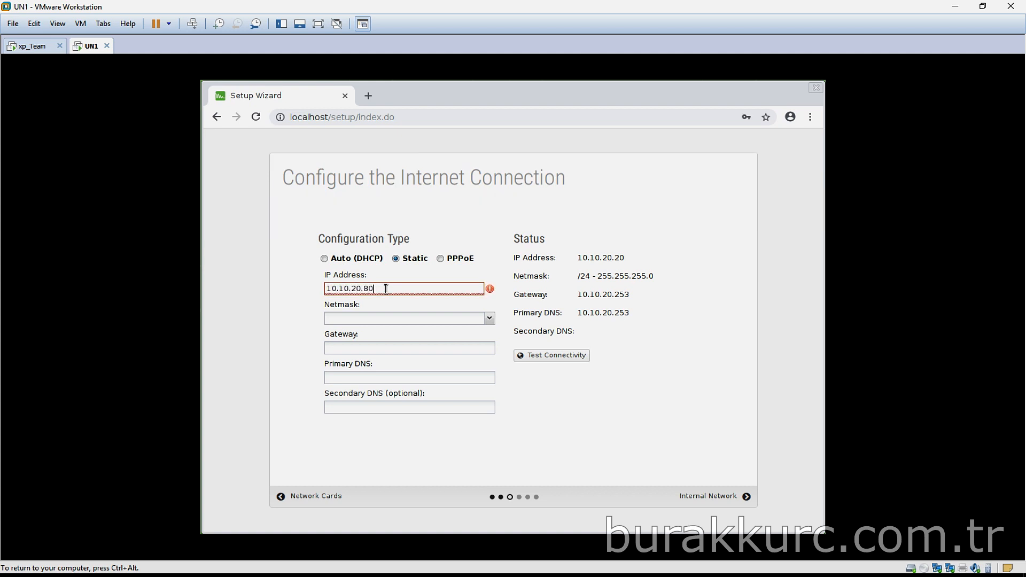
{"action": "left_click", "coordinate": [487, 322]}
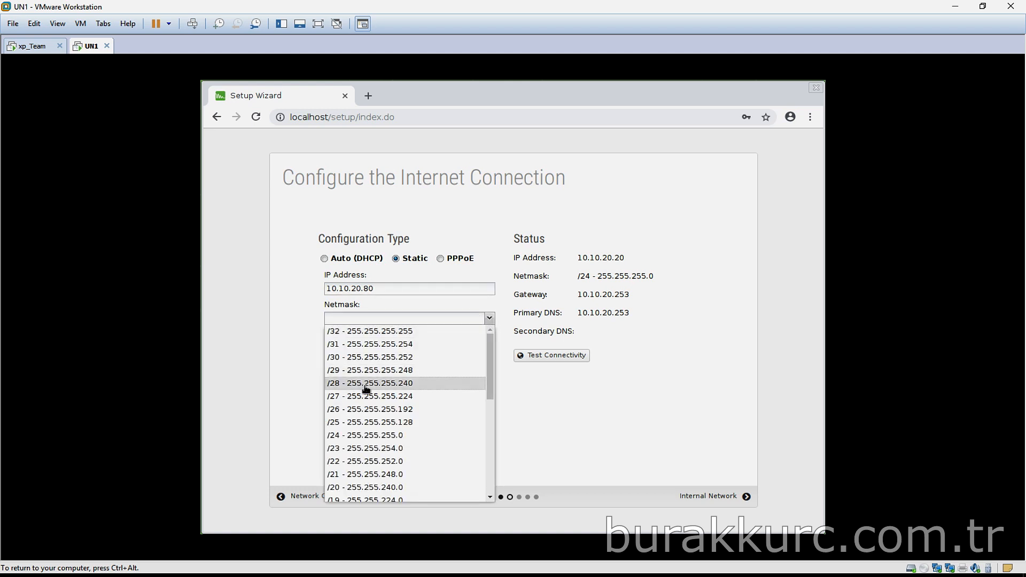
{"action": "left_click", "coordinate": [374, 435]}
{"action": "left_click", "coordinate": [352, 347]}
{"action": "type", "text": "10.10.20"}
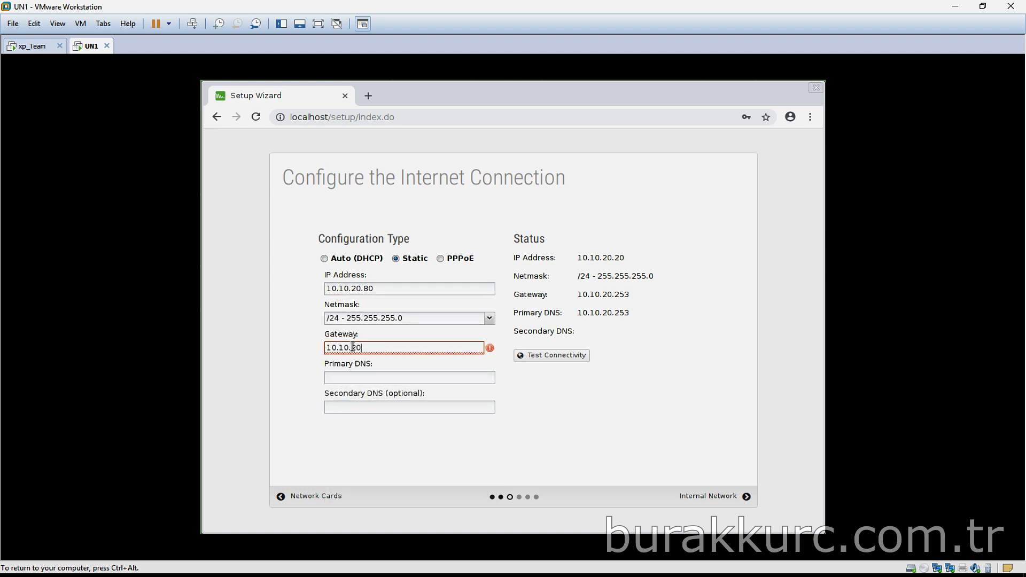
{"action": "type", "text": ".253"}
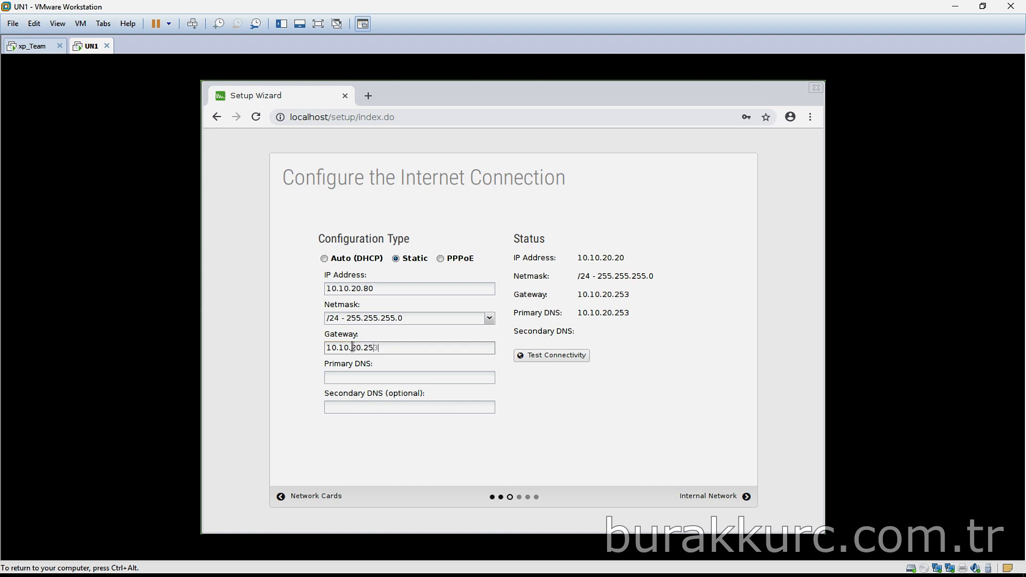
Add DNS servers 8.8.8.8 and 8.8.4.4 and pass the connectivity test
{"action": "left_click", "coordinate": [364, 379]}
{"action": "type", "text": "8.8.8"}
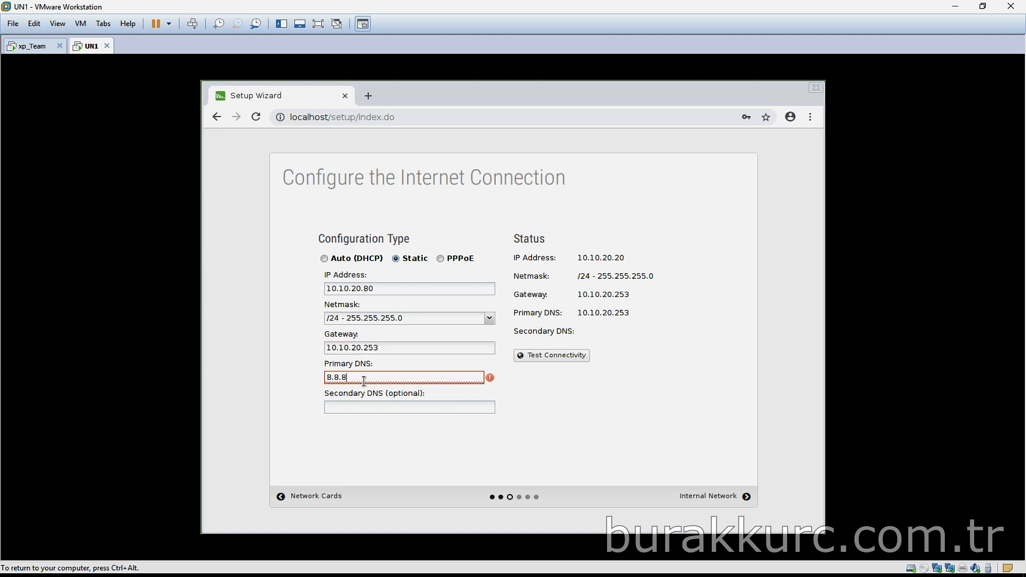
{"action": "type", "text": ".8"}
{"action": "left_click", "coordinate": [408, 408]}
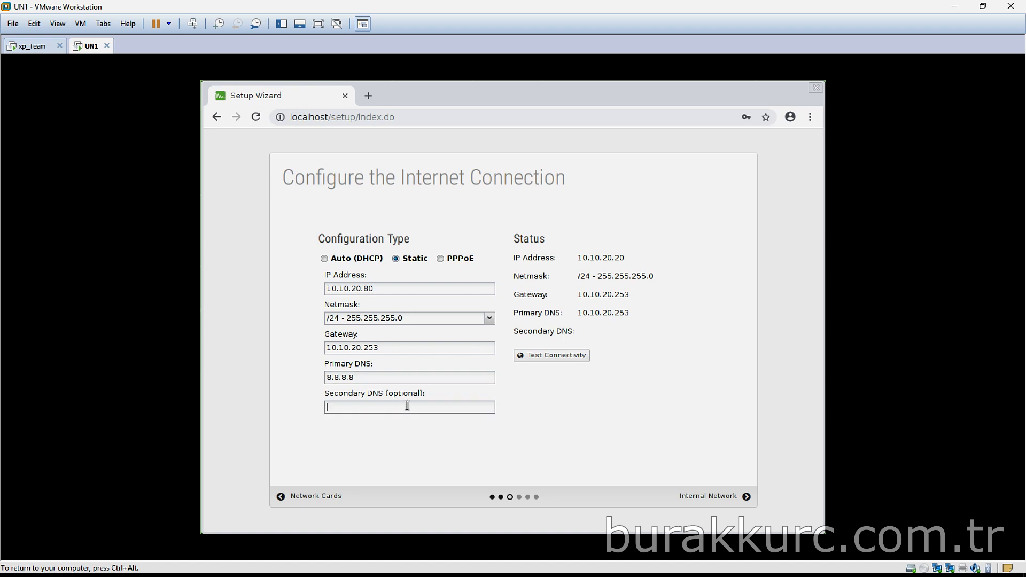
{"action": "type", "text": "8.8.4.4"}
{"action": "left_click", "coordinate": [553, 357]}
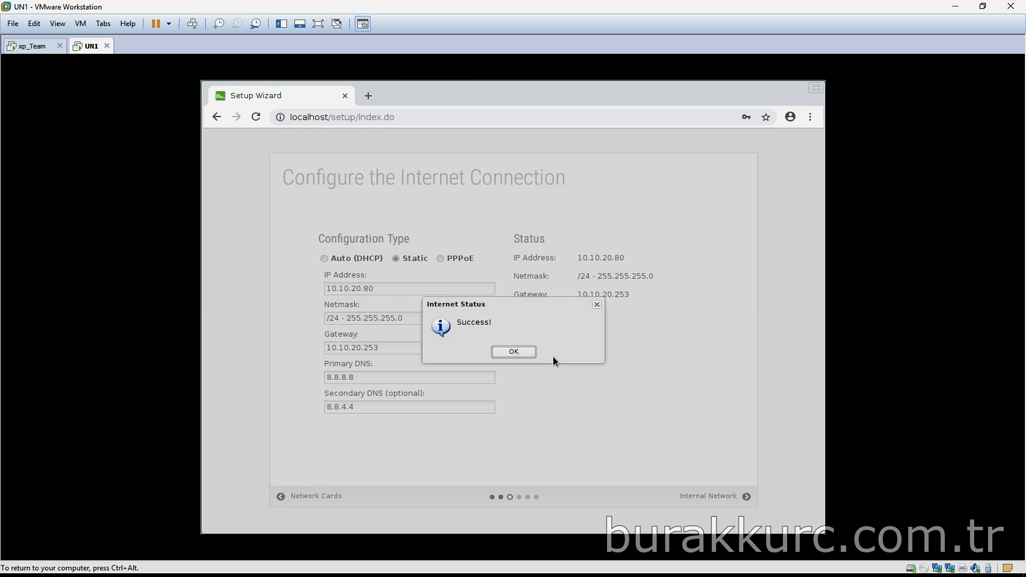
{"action": "left_click", "coordinate": [514, 352]}
{"action": "left_click", "coordinate": [711, 496]}
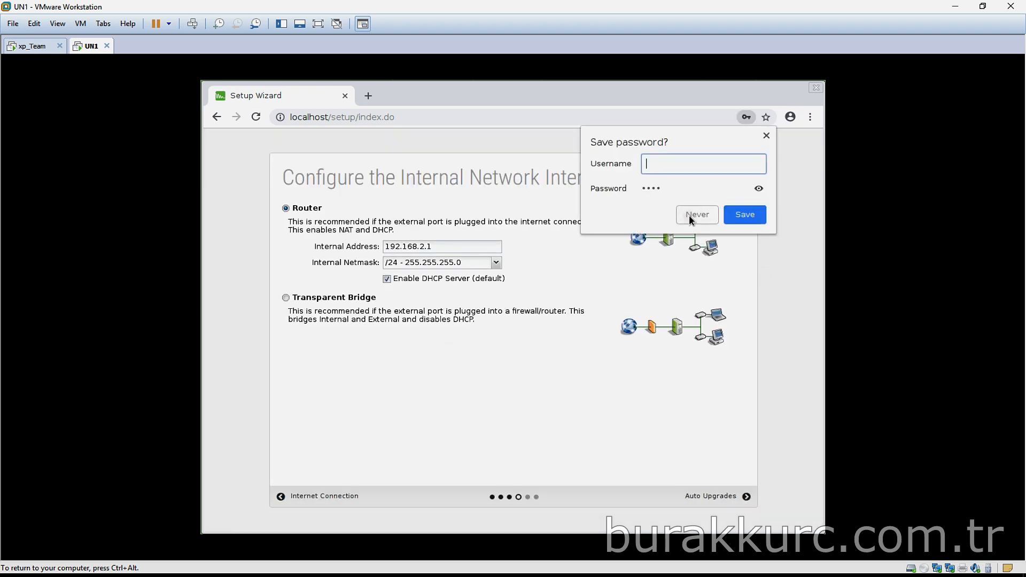
Make the internal interface a Transparent Bridge, disable Command Center access, and finish the wizard
{"action": "left_click", "coordinate": [694, 214]}
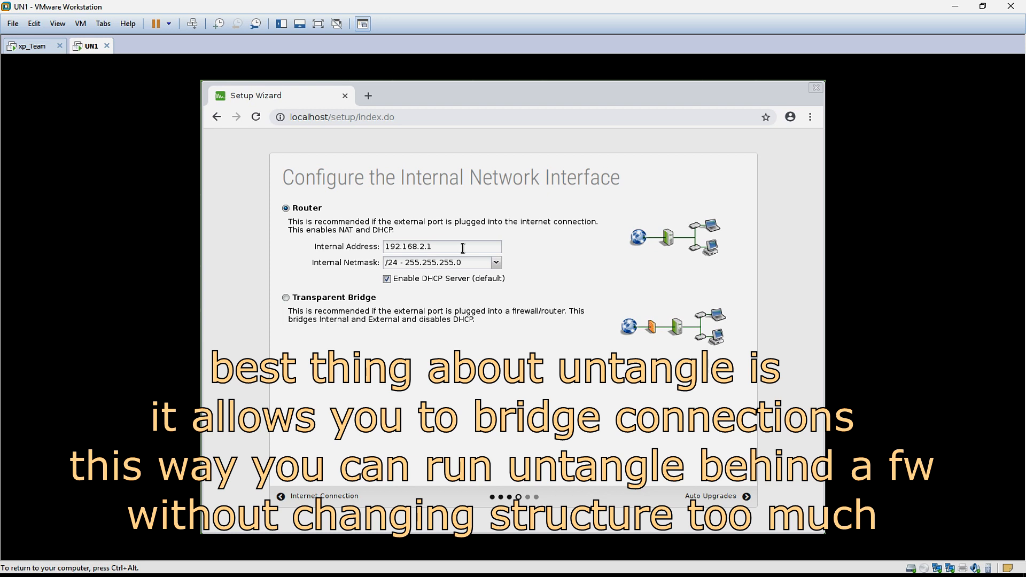
{"action": "left_click", "coordinate": [286, 299]}
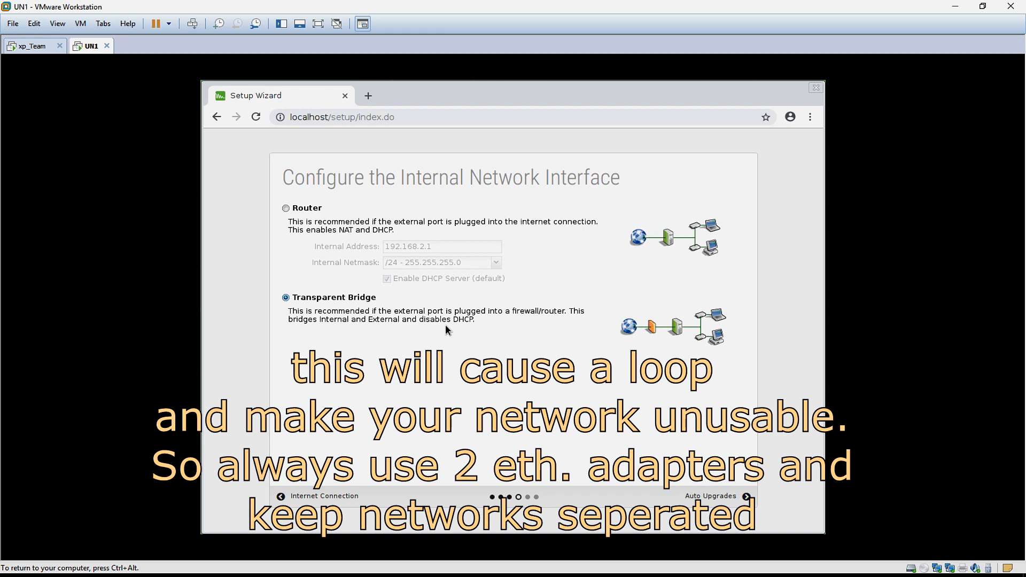
{"action": "left_click", "coordinate": [719, 497]}
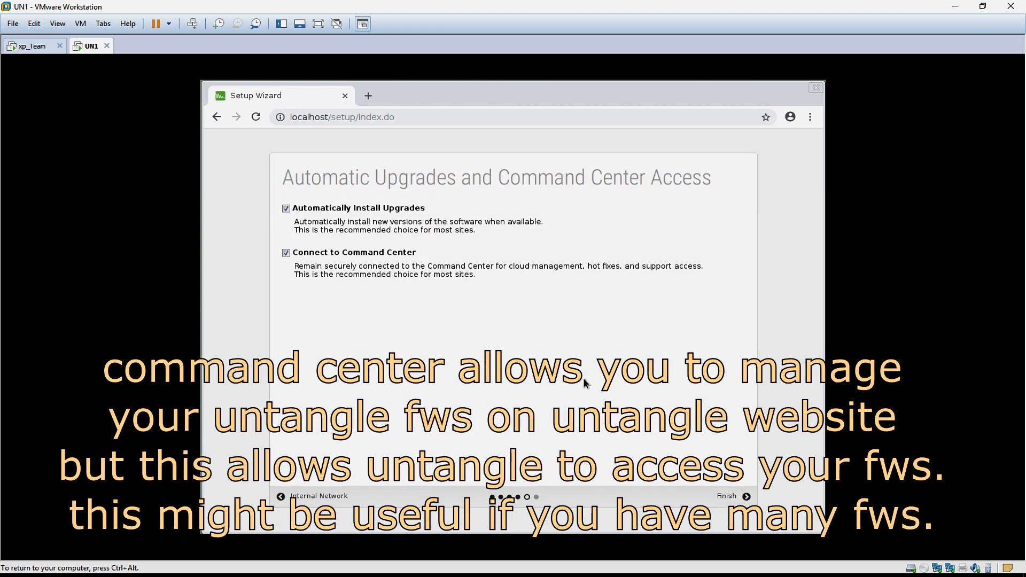
{"action": "left_click", "coordinate": [286, 255]}
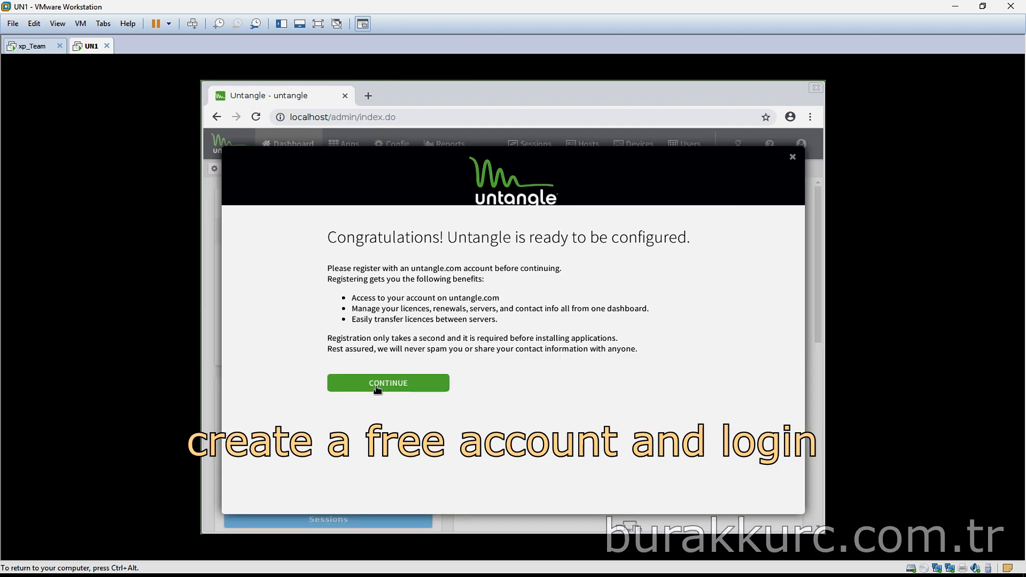
{"action": "left_click", "coordinate": [376, 386]}
{"action": "left_click", "coordinate": [685, 306]}
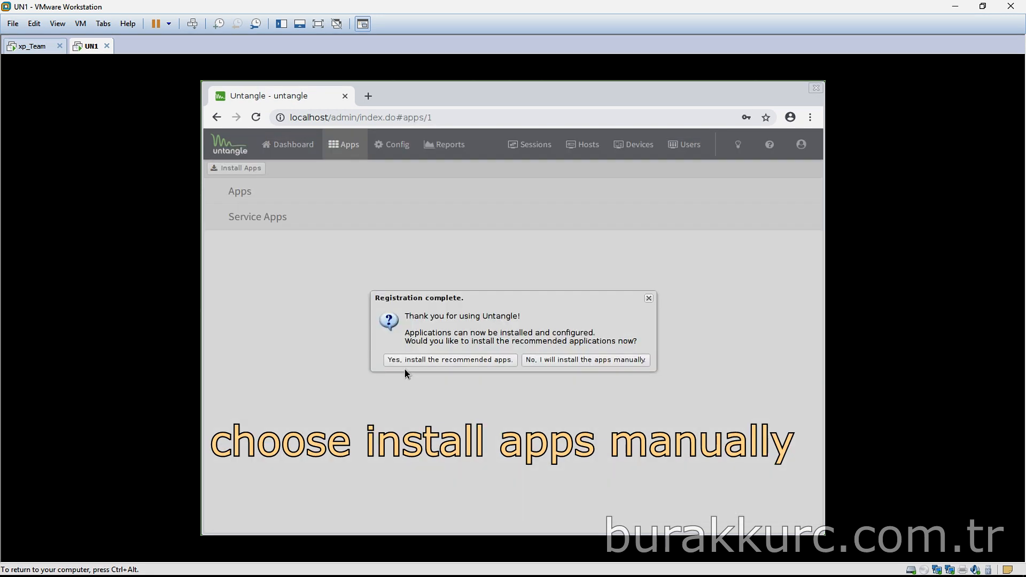
Manually install the Reports, Intrusion Prevention and Firewall apps
{"action": "left_click", "coordinate": [588, 360]}
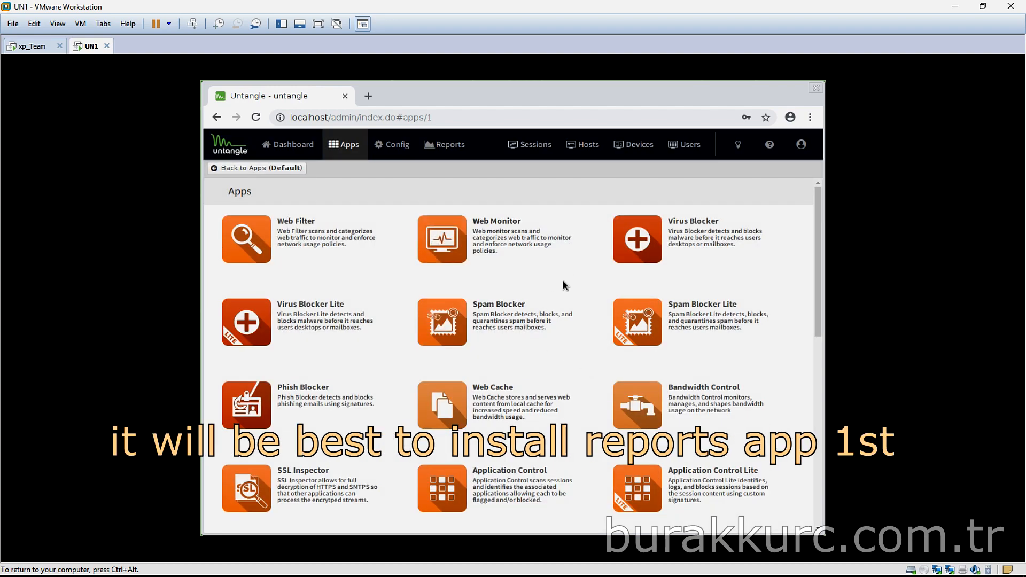
{"action": "scroll", "coordinate": [562, 280], "scroll_direction": "down", "scroll_amount": 2}
{"action": "scroll", "coordinate": [562, 285], "scroll_direction": "down", "scroll_amount": 3}
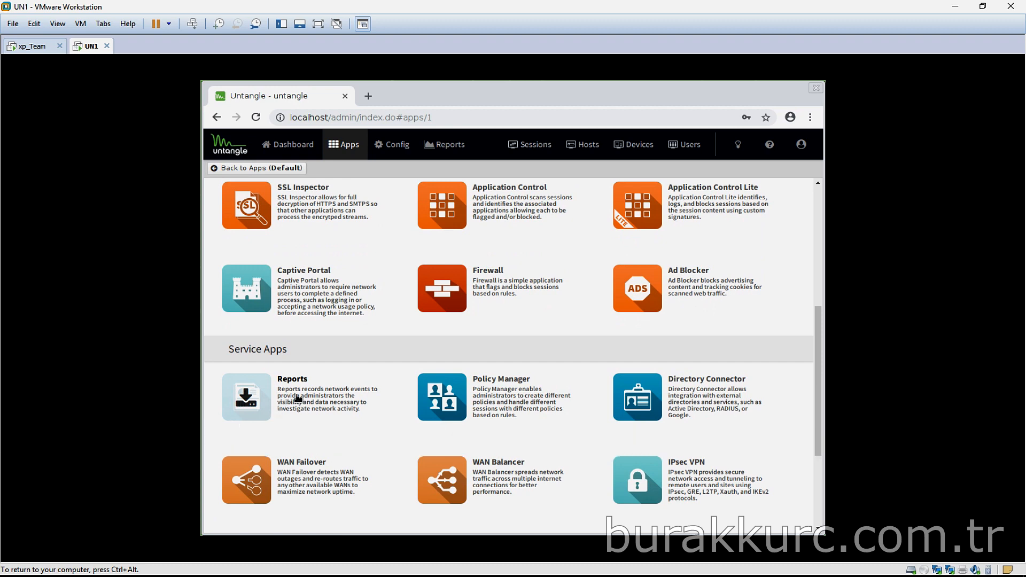
{"action": "left_click", "coordinate": [265, 396]}
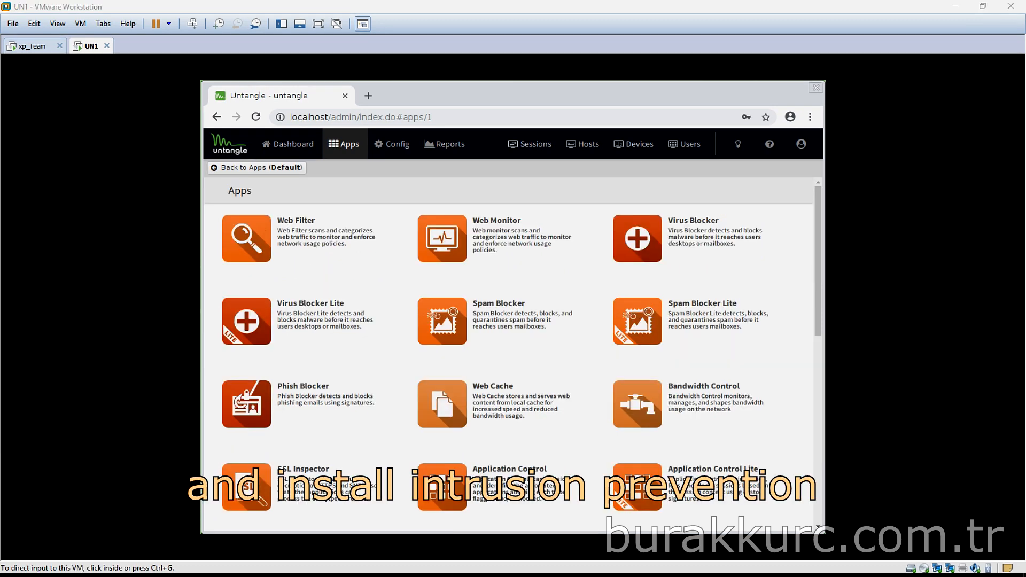
{"action": "left_click", "coordinate": [367, 436]}
{"action": "scroll", "coordinate": [368, 435], "scroll_direction": "down", "scroll_amount": 3}
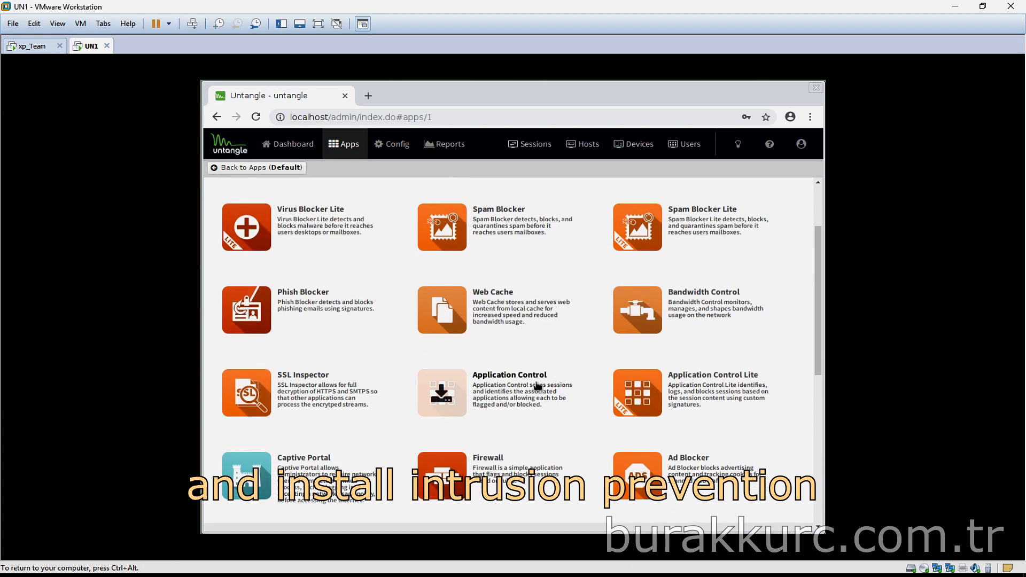
{"action": "scroll", "coordinate": [544, 394], "scroll_direction": "down", "scroll_amount": 3}
{"action": "scroll", "coordinate": [544, 394], "scroll_direction": "down", "scroll_amount": 6}
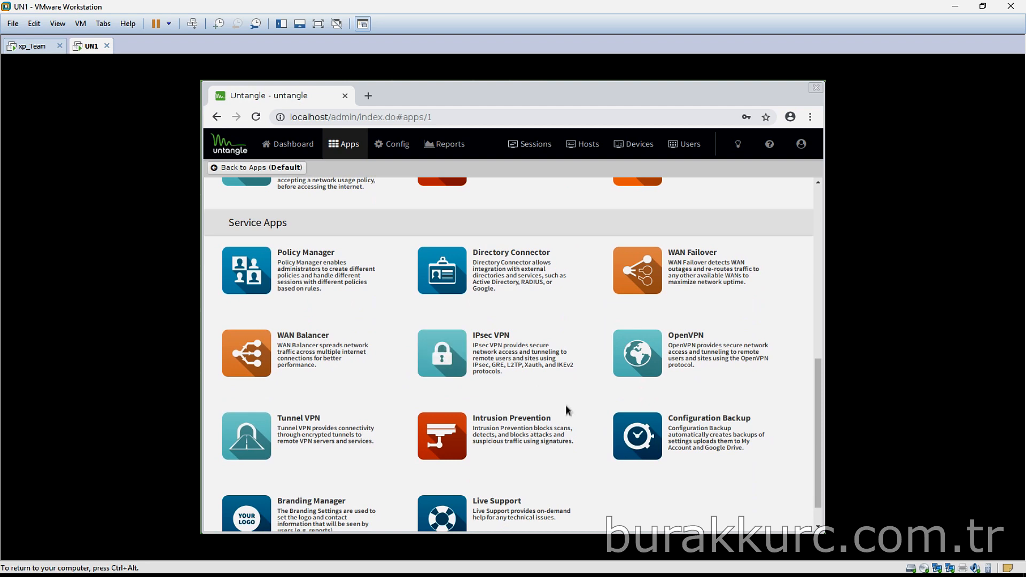
{"action": "left_click", "coordinate": [440, 415]}
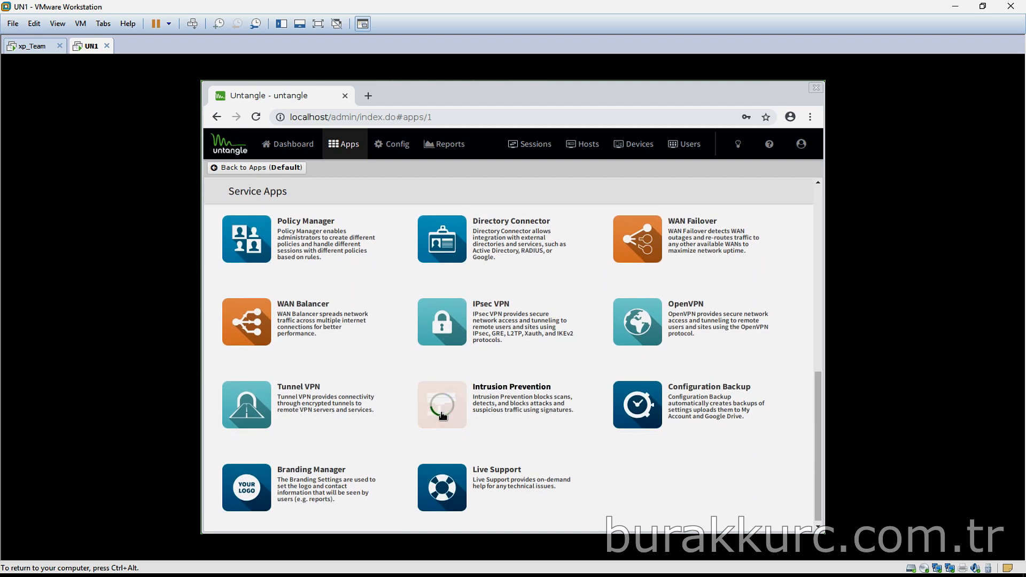
{"action": "scroll", "coordinate": [443, 416], "scroll_direction": "up", "scroll_amount": 5}
{"action": "left_click", "coordinate": [442, 378]}
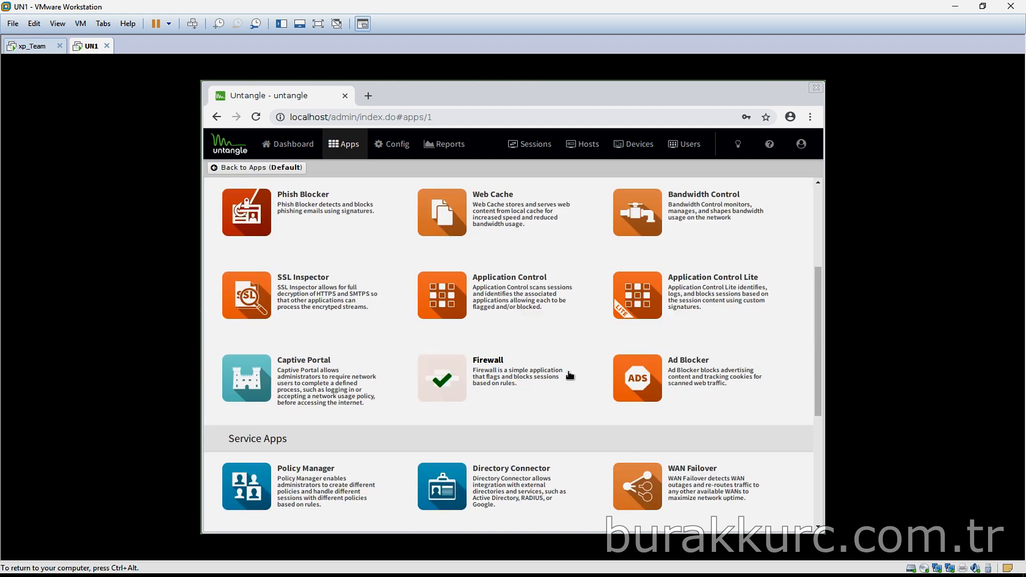
Open Intrusion Prevention from the installed apps and switch its power on
{"action": "left_click", "coordinate": [277, 169]}
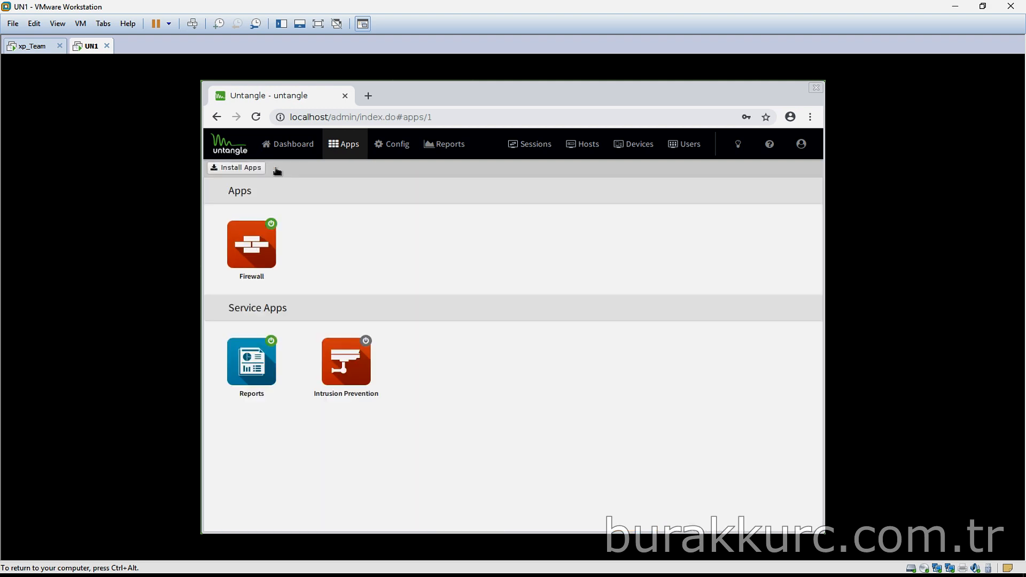
{"action": "left_click", "coordinate": [354, 371]}
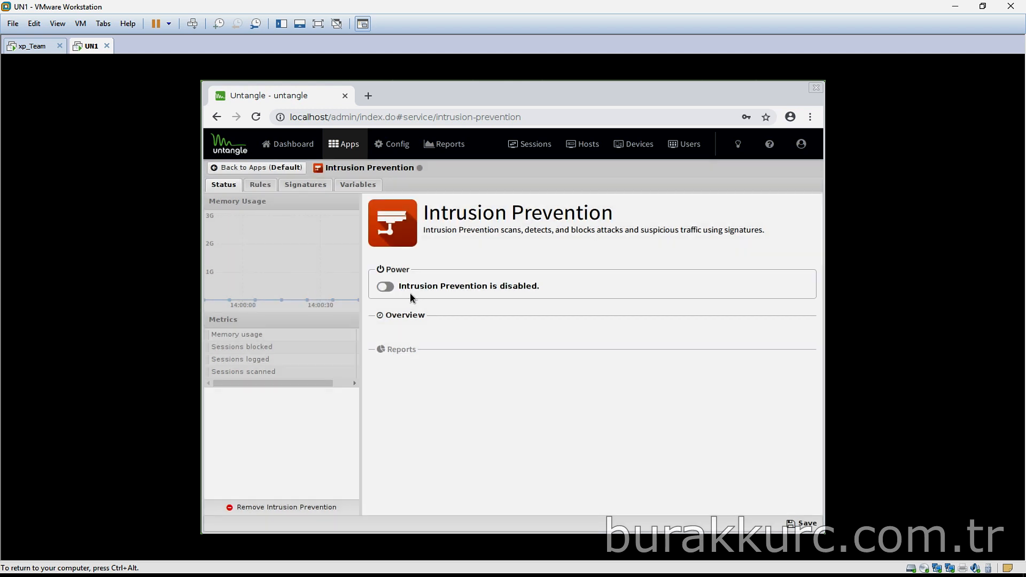
{"action": "left_click", "coordinate": [387, 287]}
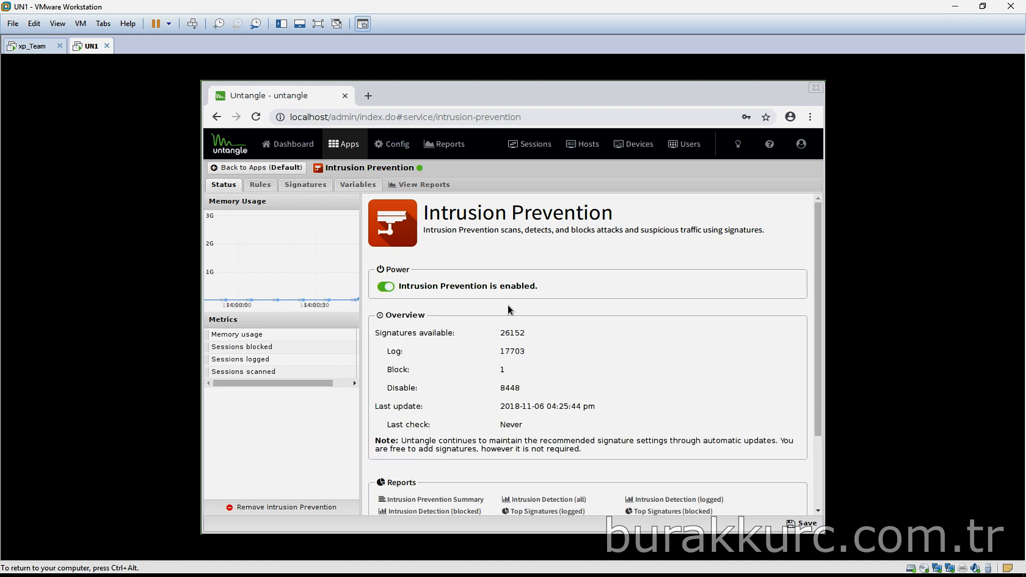
{"action": "key", "text": "ctrl+alt"}
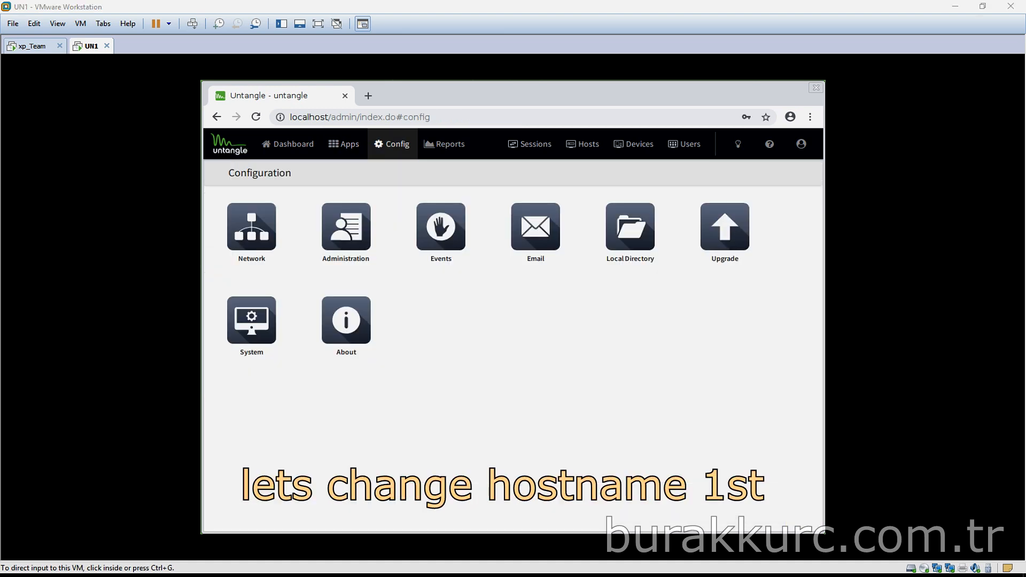
{"action": "left_click", "coordinate": [625, 298]}
Set the hostname to untest1 and the domain to burakkurc.com.tr, save, then view the Services ports
{"action": "left_click", "coordinate": [252, 227]}
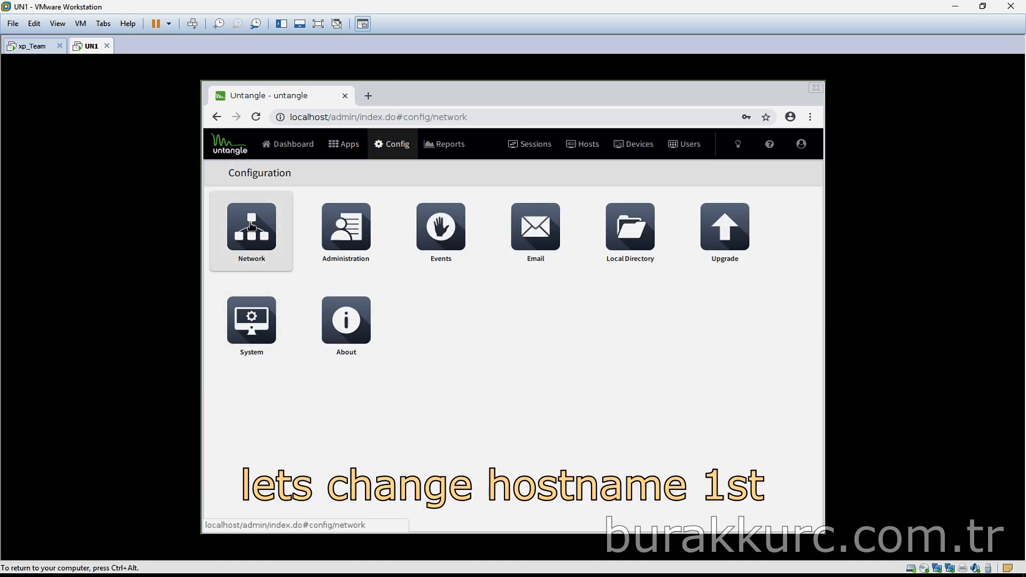
{"action": "left_click", "coordinate": [294, 184]}
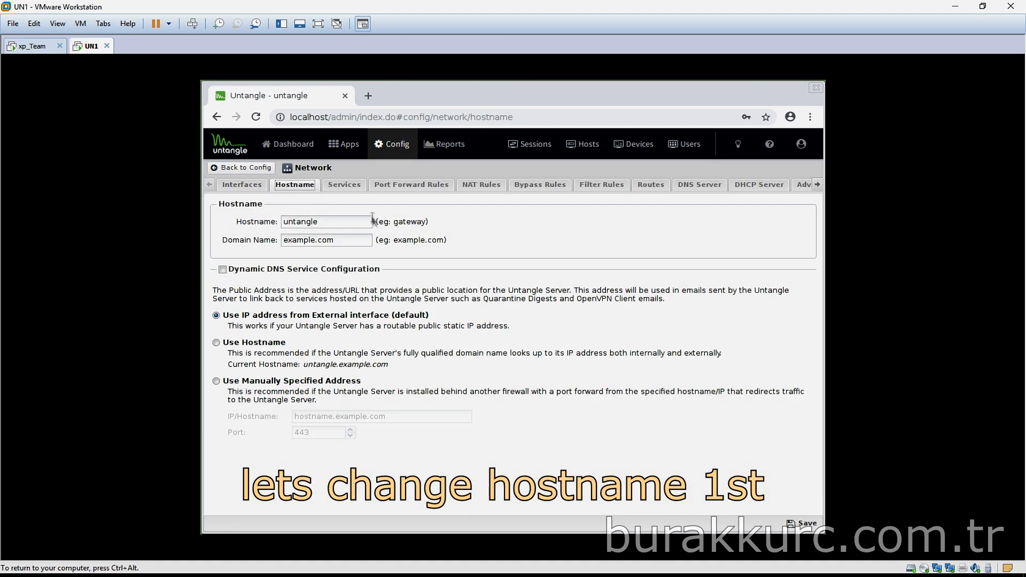
{"action": "double_click", "coordinate": [336, 221]}
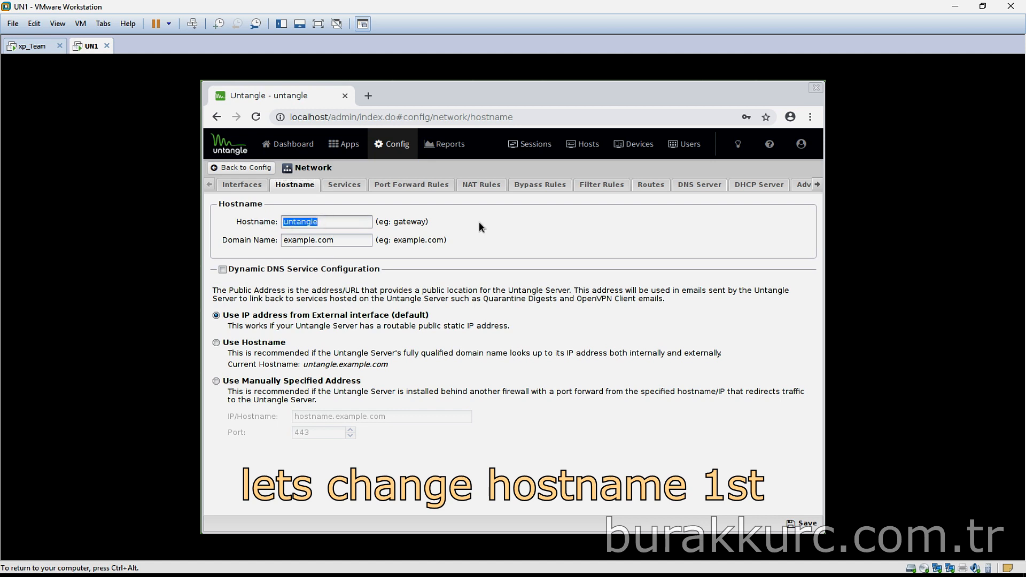
{"action": "type", "text": "unte"}
{"action": "key", "text": "BackSpace"}
{"action": "key", "text": "BackSpace"}
{"action": "type", "text": "test1"}
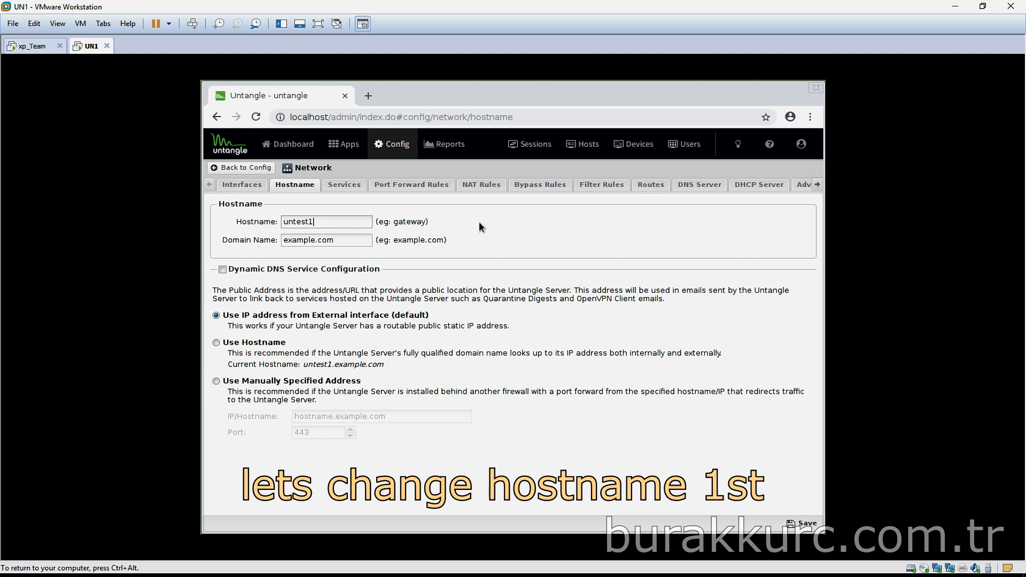
{"action": "key", "text": "Tab"}
{"action": "key", "text": "BackSpace"}
{"action": "key", "text": "BackSpace"}
{"action": "key", "text": "BackSpace"}
{"action": "key", "text": "BackSpace"}
{"action": "key", "text": "BackSpace"}
{"action": "key", "text": "BackSpace"}
{"action": "key", "text": "BackSpace"}
{"action": "key", "text": "BackSpace"}
{"action": "key", "text": "BackSpace"}
{"action": "key", "text": "BackSpace"}
{"action": "key", "text": "BackSpace"}
{"action": "type", "text": "burakkurc.com.tr"}
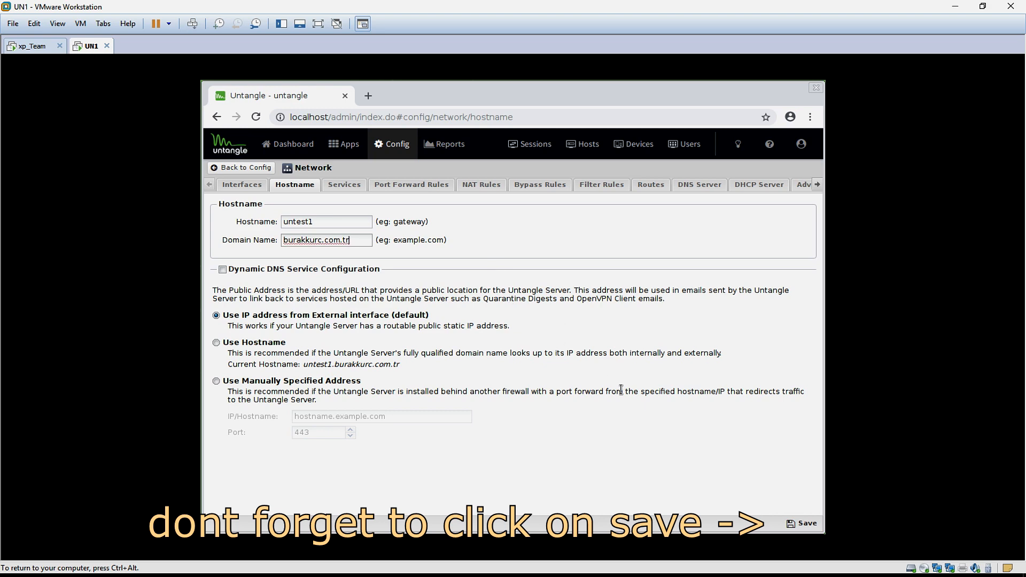
{"action": "left_click", "coordinate": [802, 523]}
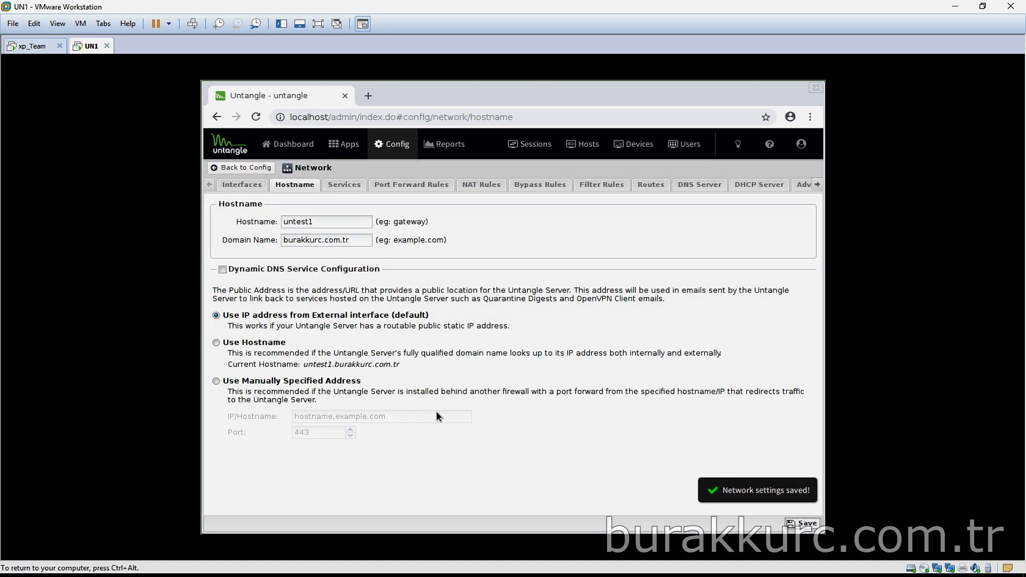
{"action": "left_click", "coordinate": [344, 185]}
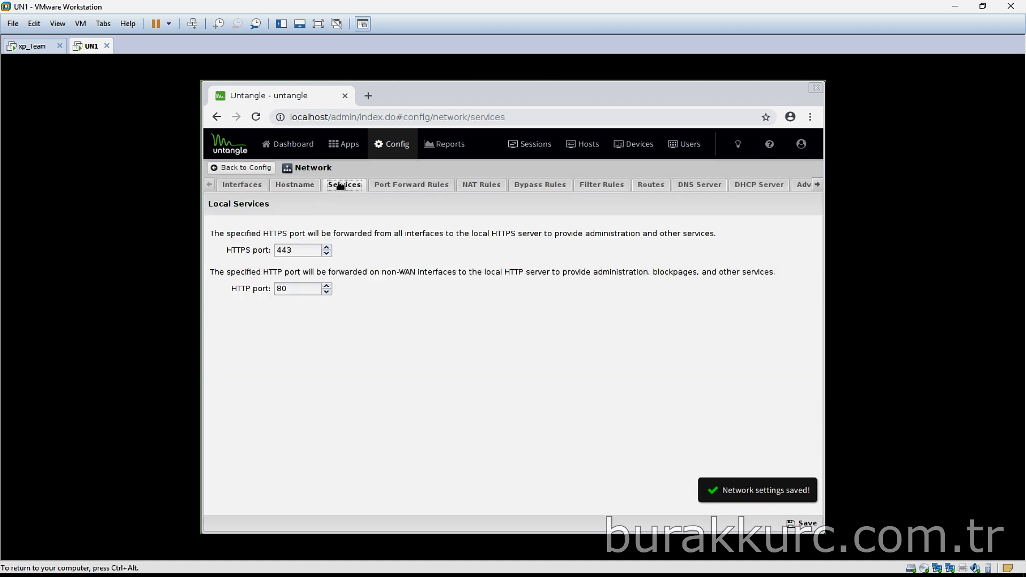
Change the local service ports to HTTP 34011 and HTTPS 34012 and save
{"action": "left_click", "coordinate": [294, 252]}
{"action": "double_click", "coordinate": [295, 252]}
{"action": "double_click", "coordinate": [295, 288]}
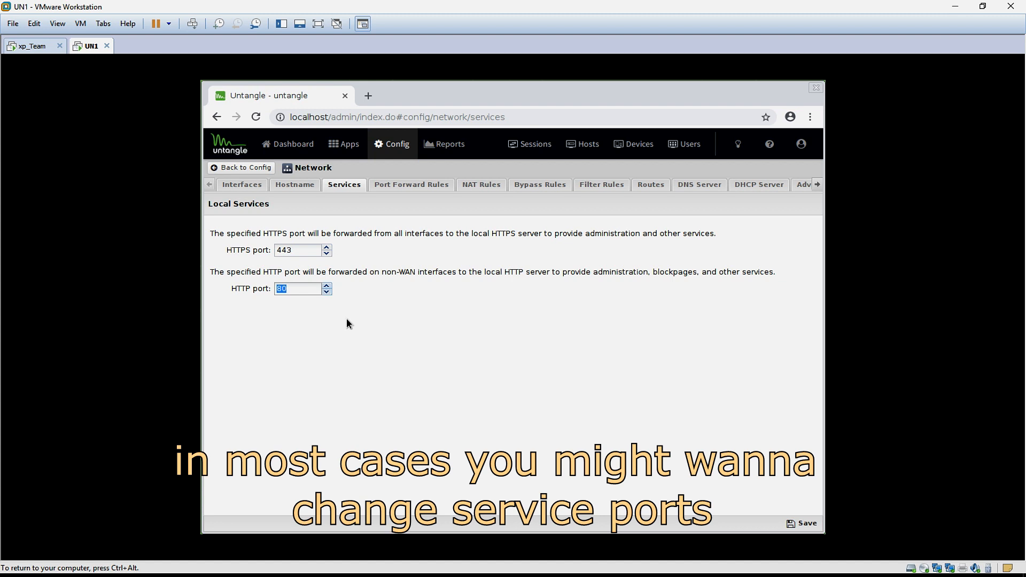
{"action": "type", "text": "34011"}
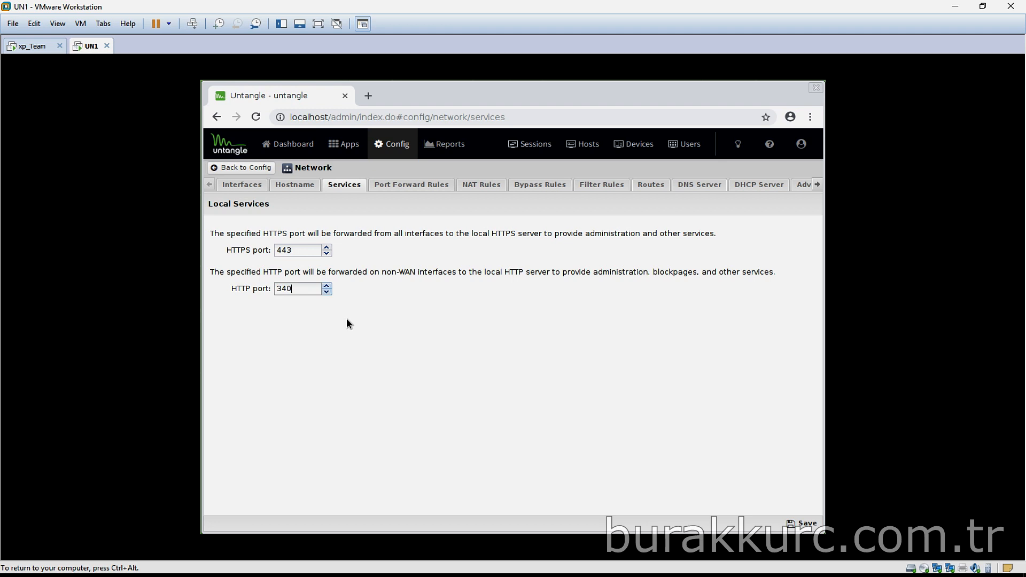
{"action": "key", "text": "shift+Tab"}
{"action": "key", "text": "BackSpace"}
{"action": "key", "text": "BackSpace"}
{"action": "type", "text": "34012"}
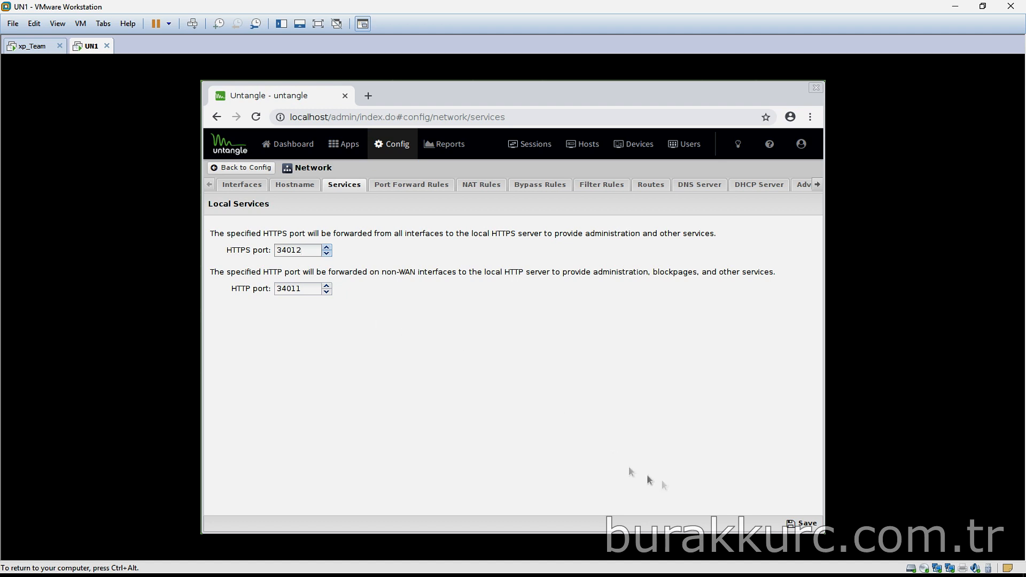
{"action": "left_click", "coordinate": [803, 524]}
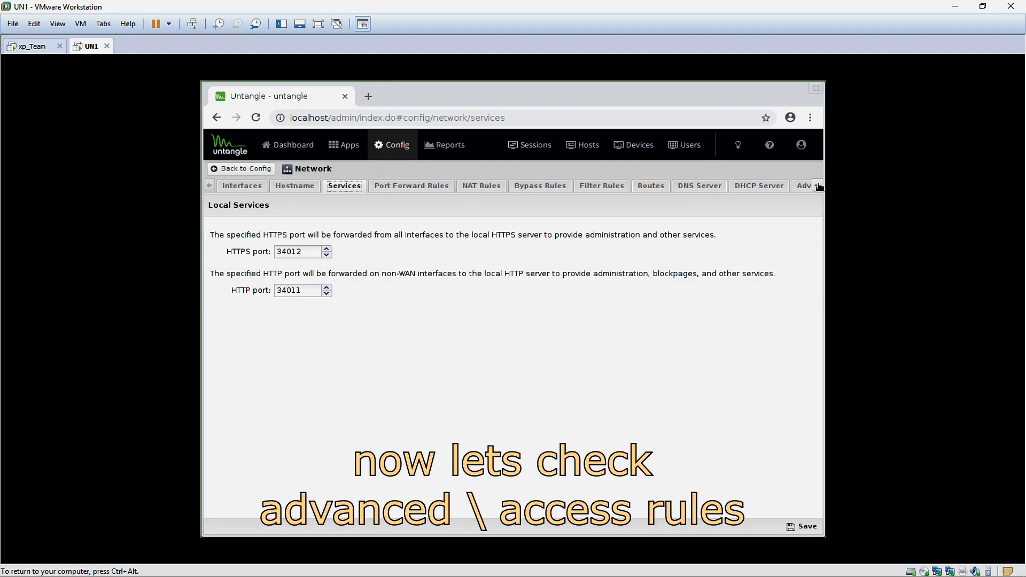
{"action": "left_click", "coordinate": [819, 186]}
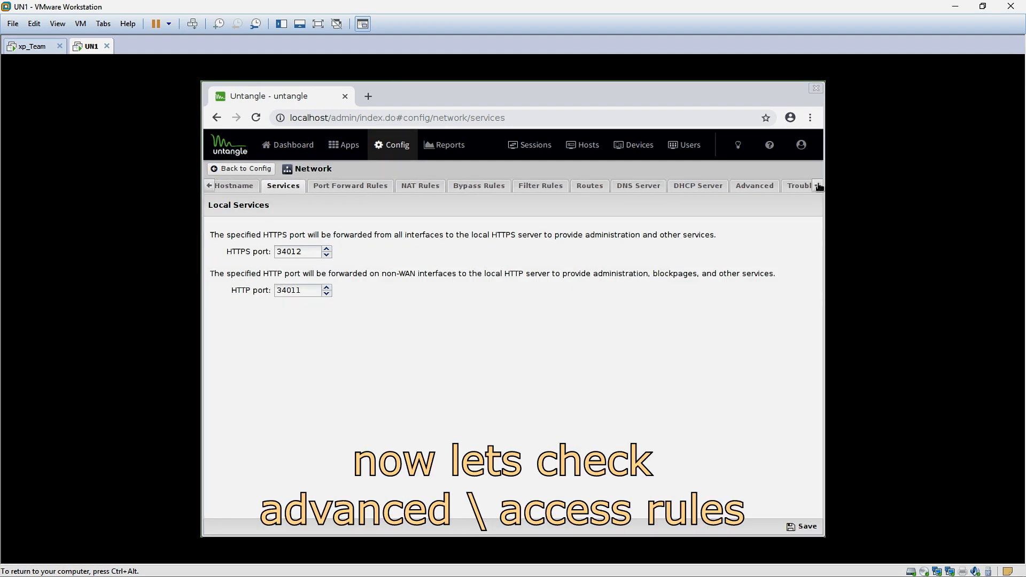
Under Advanced > Access Rules, enable rule 2 'Allow HTTPS on WANs' and save
{"action": "left_click", "coordinate": [709, 185]}
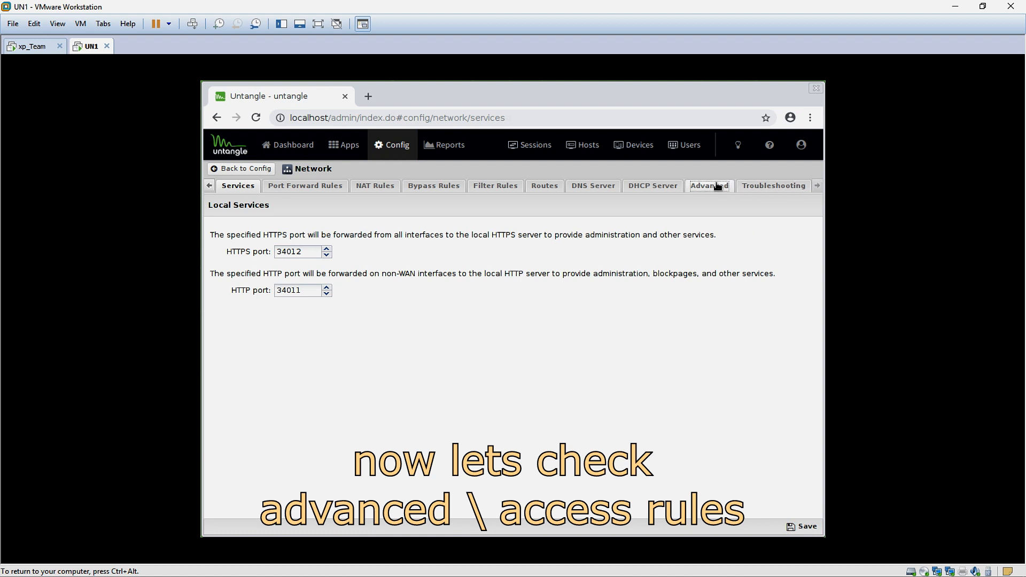
{"action": "left_click", "coordinate": [301, 229]}
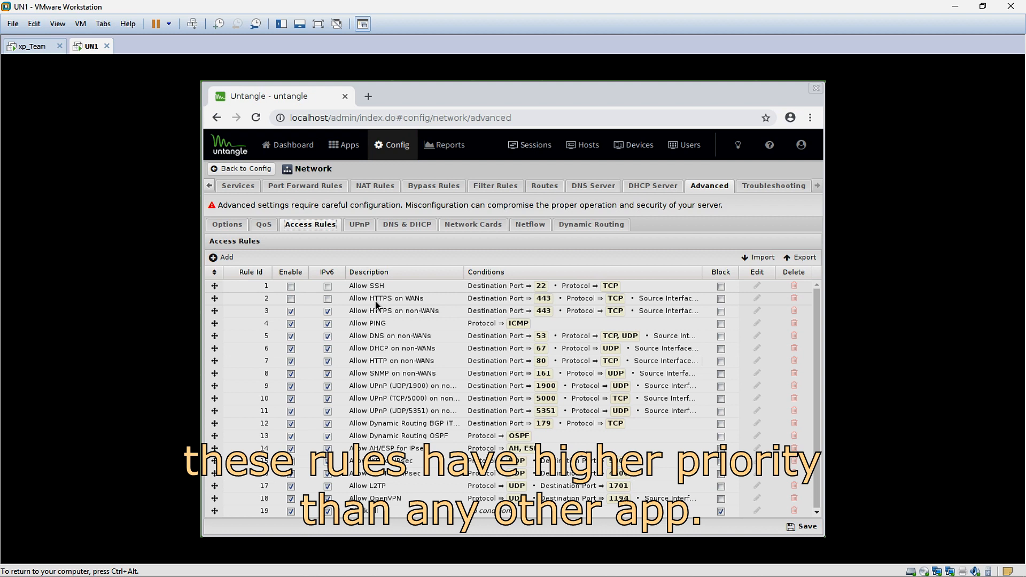
{"action": "left_click", "coordinate": [290, 299]}
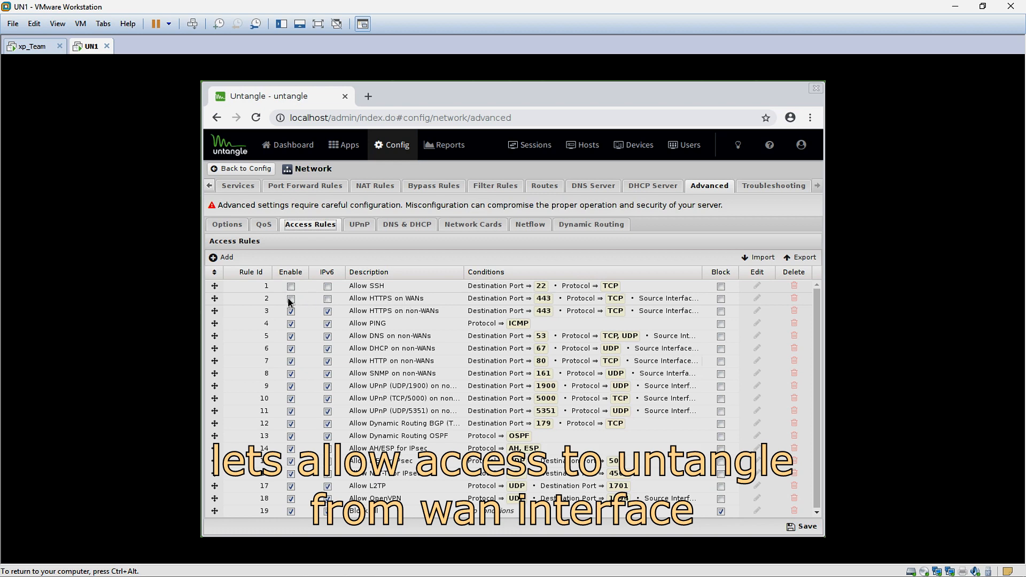
{"action": "left_click", "coordinate": [802, 526]}
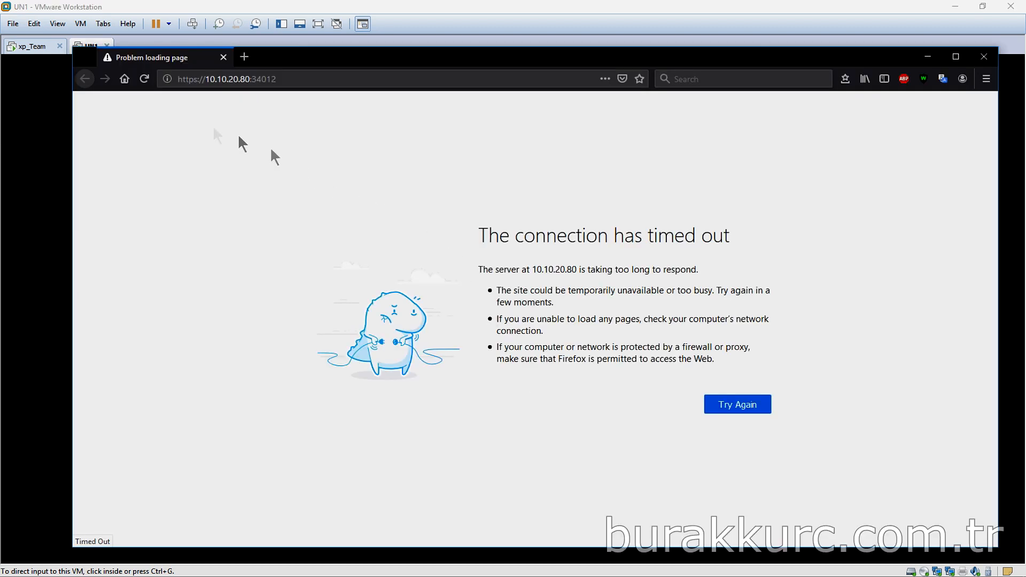
{"action": "left_click", "coordinate": [144, 79]}
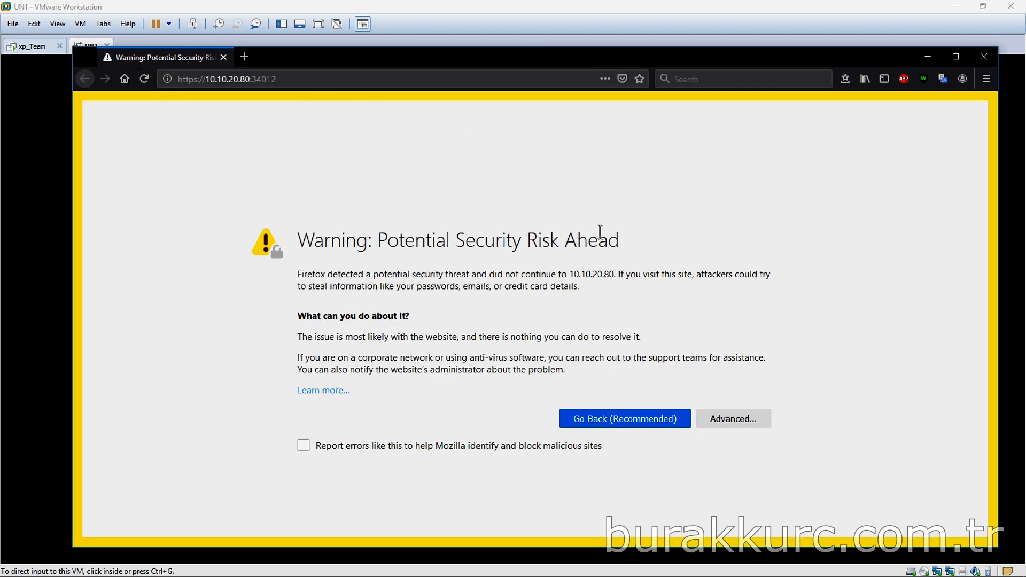
{"action": "left_click", "coordinate": [768, 420]}
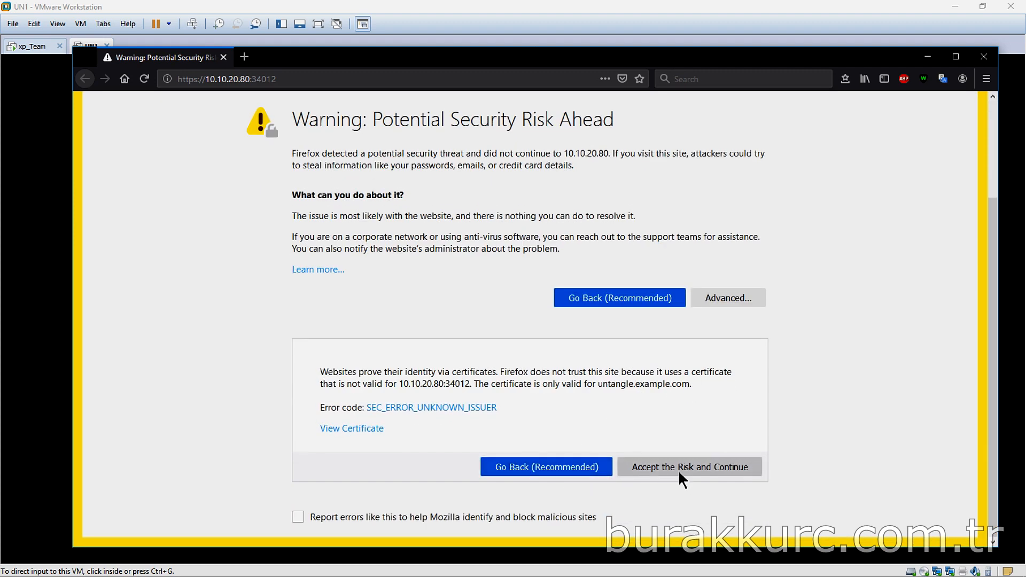
{"action": "left_click", "coordinate": [678, 469]}
{"action": "type", "text": "1234"}
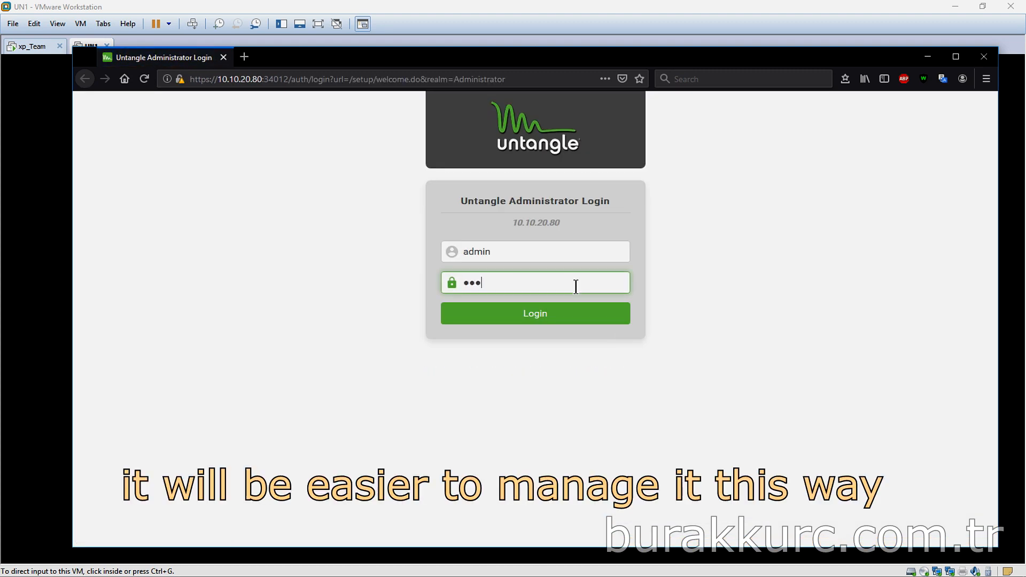
{"action": "key", "text": "Return"}
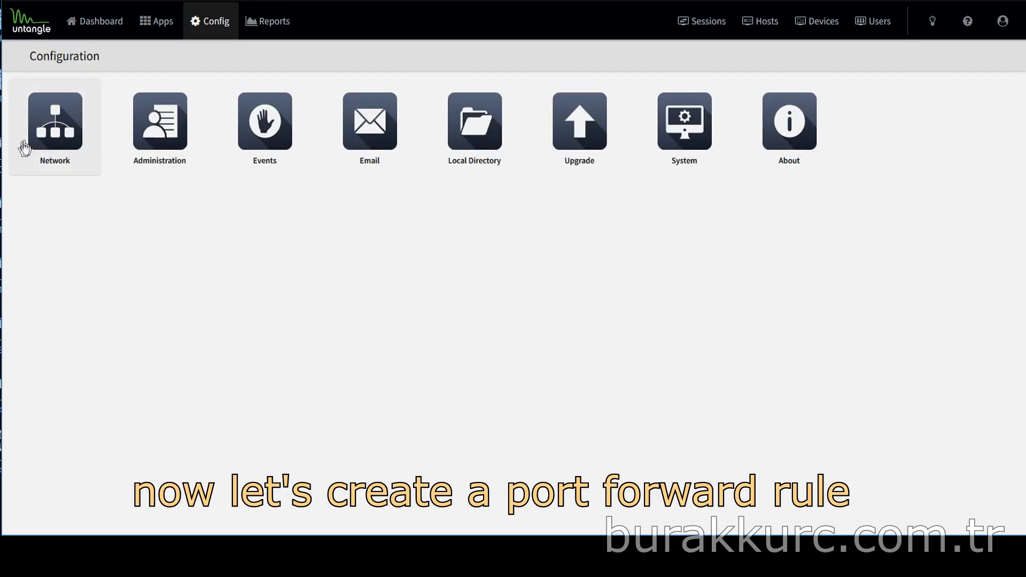
In Port Forward Rules, start a new rule, dropping the advanced form for the simple one
{"action": "left_click", "coordinate": [53, 123]}
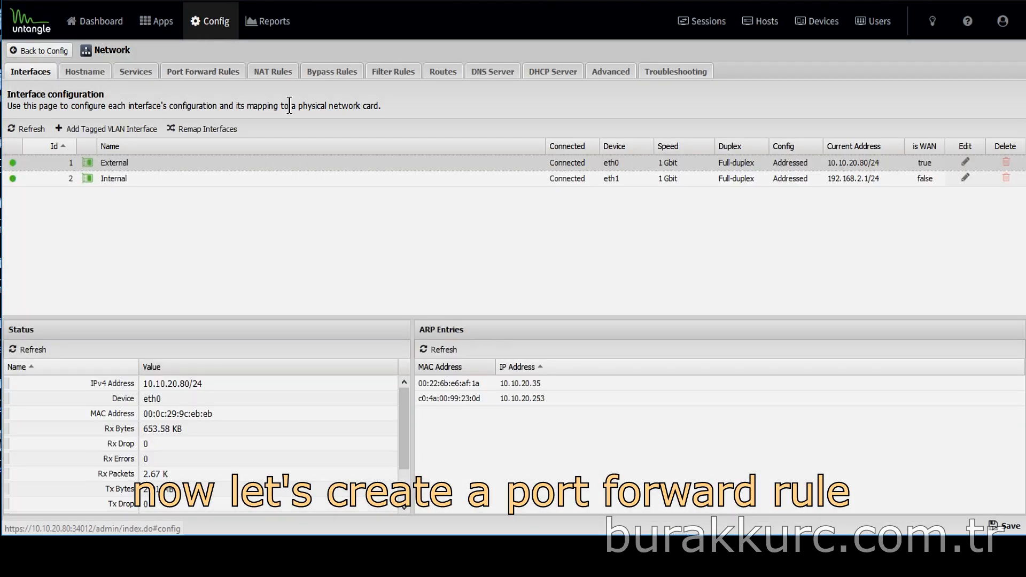
{"action": "left_click", "coordinate": [201, 76]}
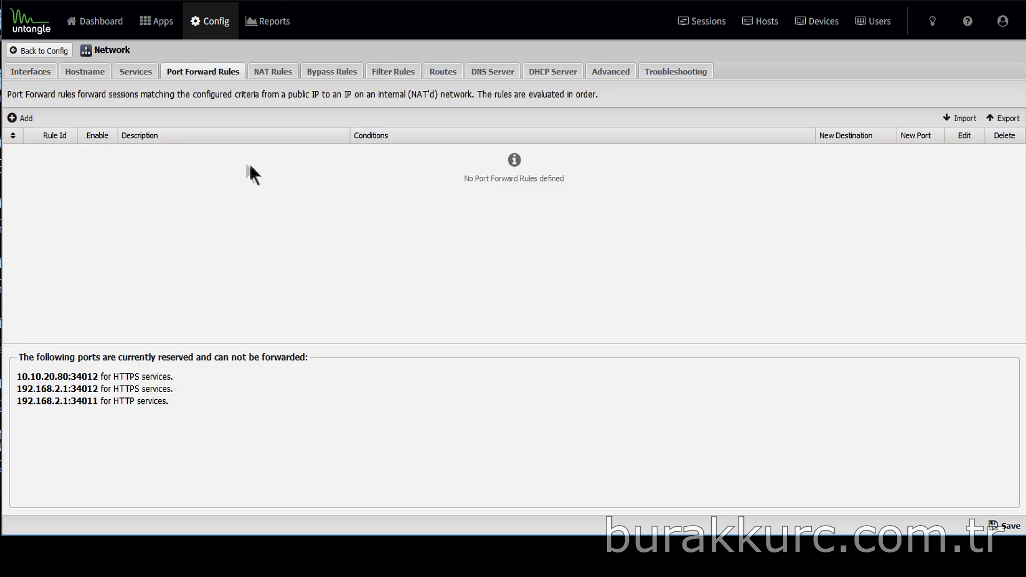
{"action": "left_click", "coordinate": [24, 120]}
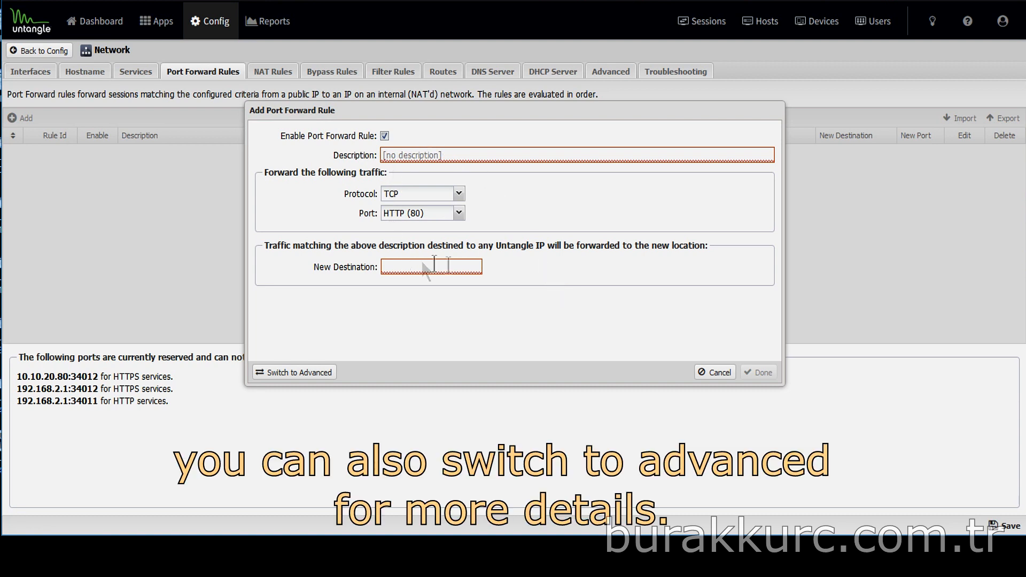
{"action": "left_click", "coordinate": [308, 374]}
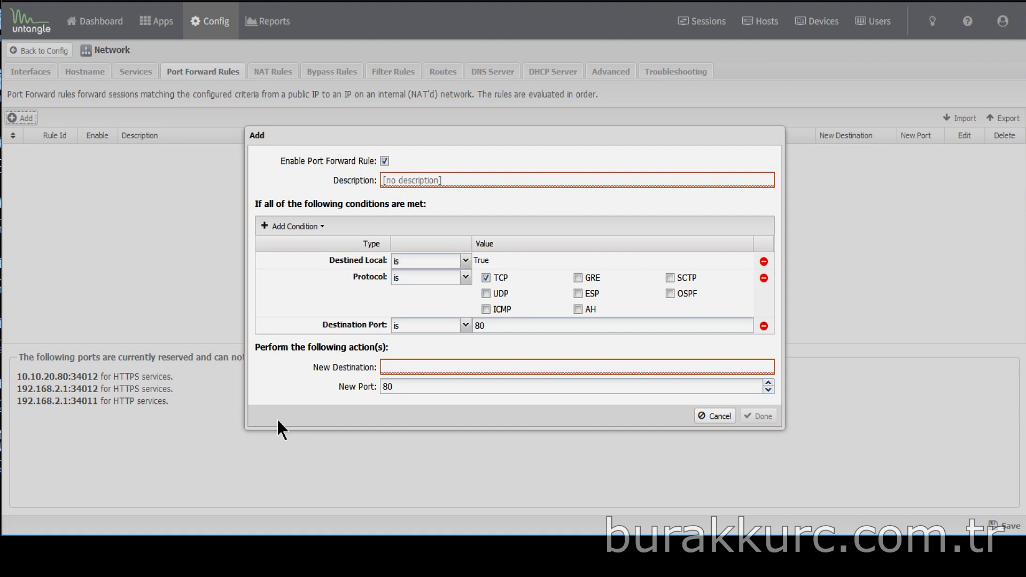
{"action": "left_click", "coordinate": [719, 416]}
{"action": "left_click", "coordinate": [24, 118]}
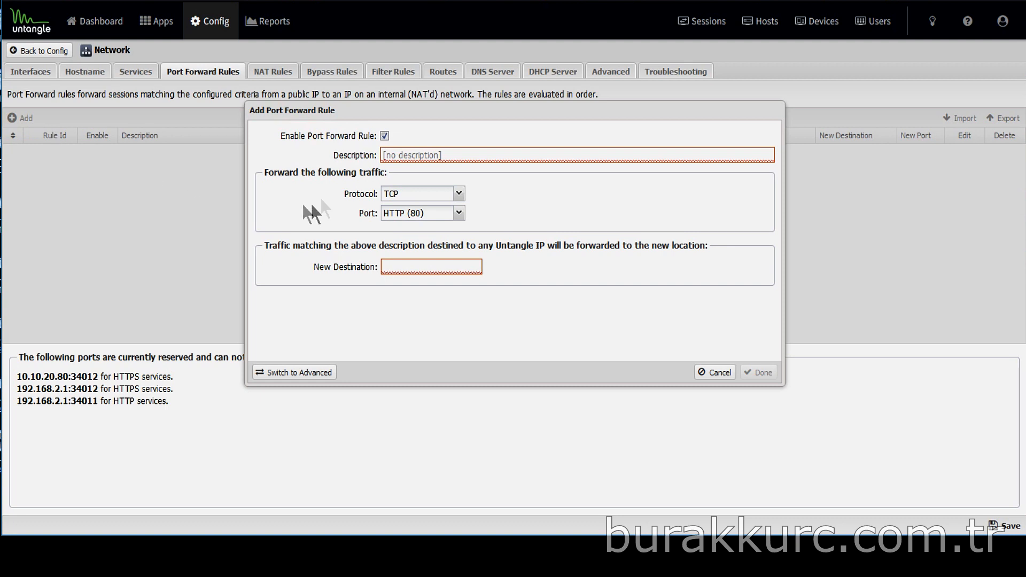
Create rule test1 forwarding TCP port 80 to 192.168.1.50 and save it
{"action": "type", "text": "test1"}
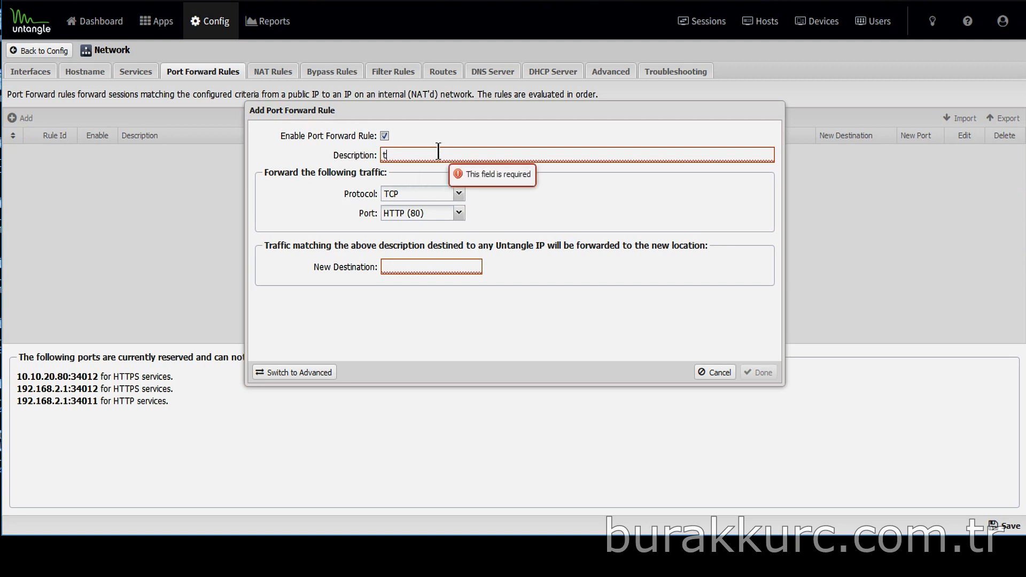
{"action": "left_click", "coordinate": [463, 195]}
{"action": "left_click", "coordinate": [464, 197]}
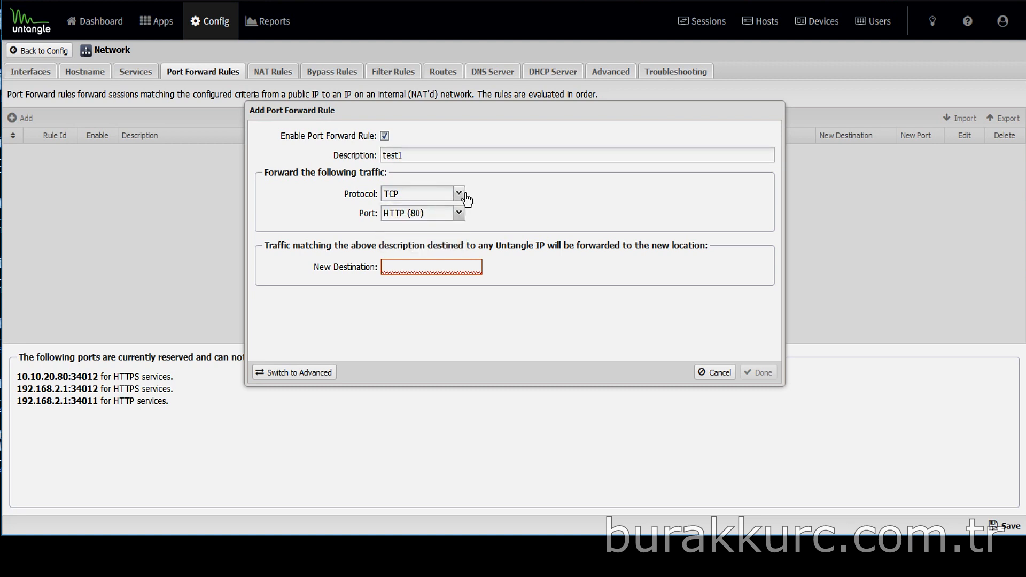
{"action": "left_click", "coordinate": [441, 266]}
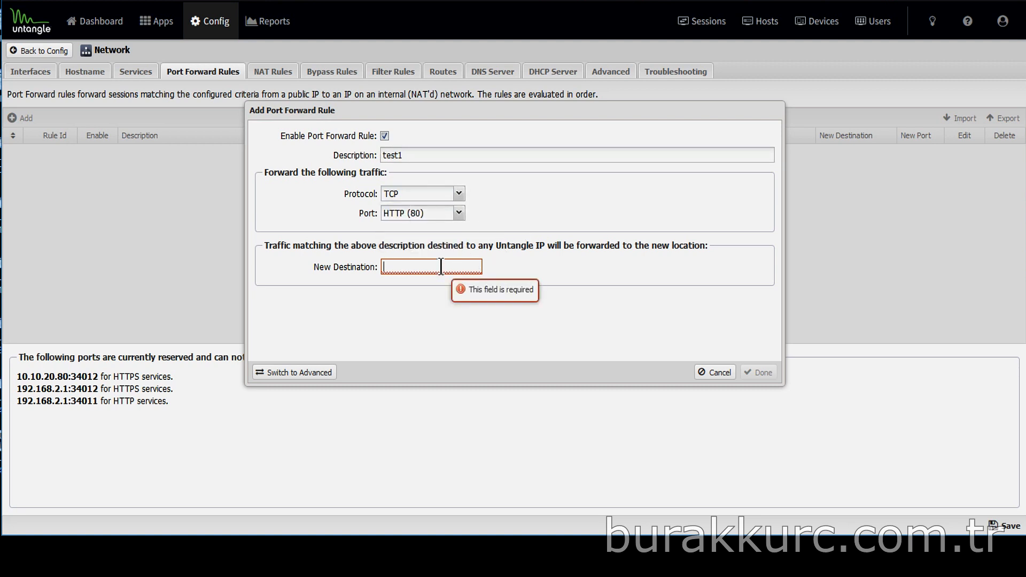
{"action": "type", "text": "192.168.1.50"}
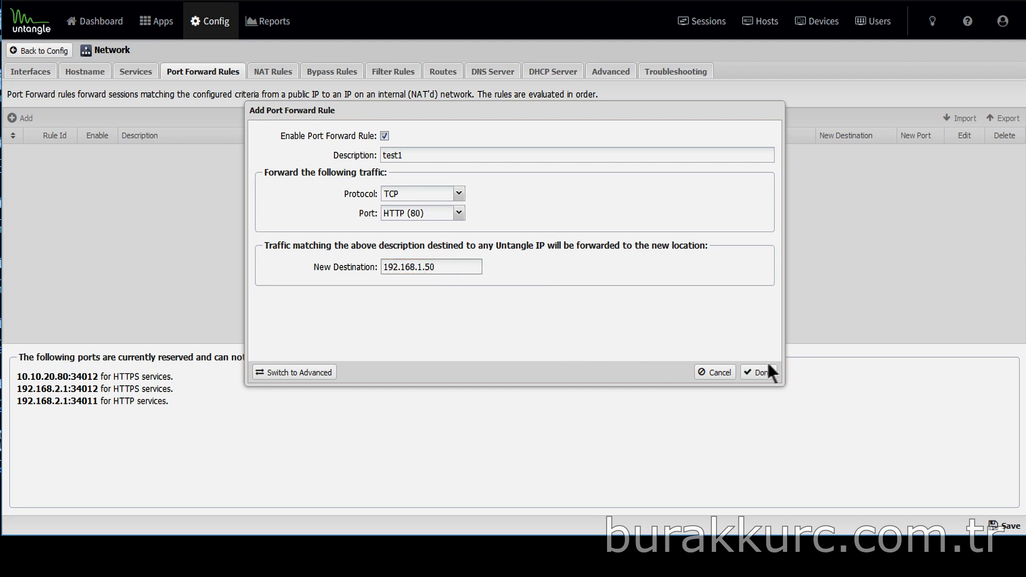
{"action": "left_click", "coordinate": [761, 372]}
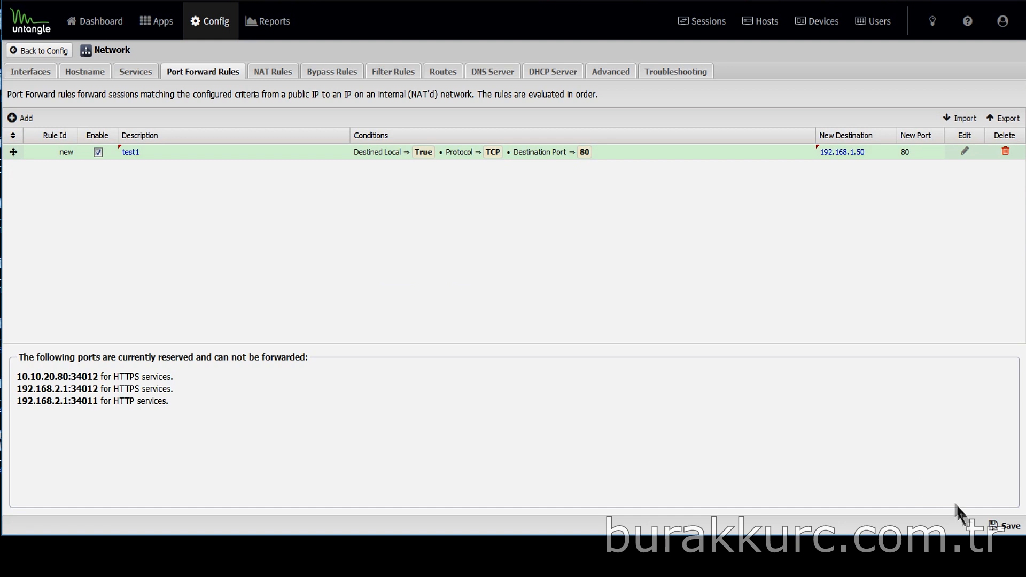
{"action": "left_click", "coordinate": [1004, 525]}
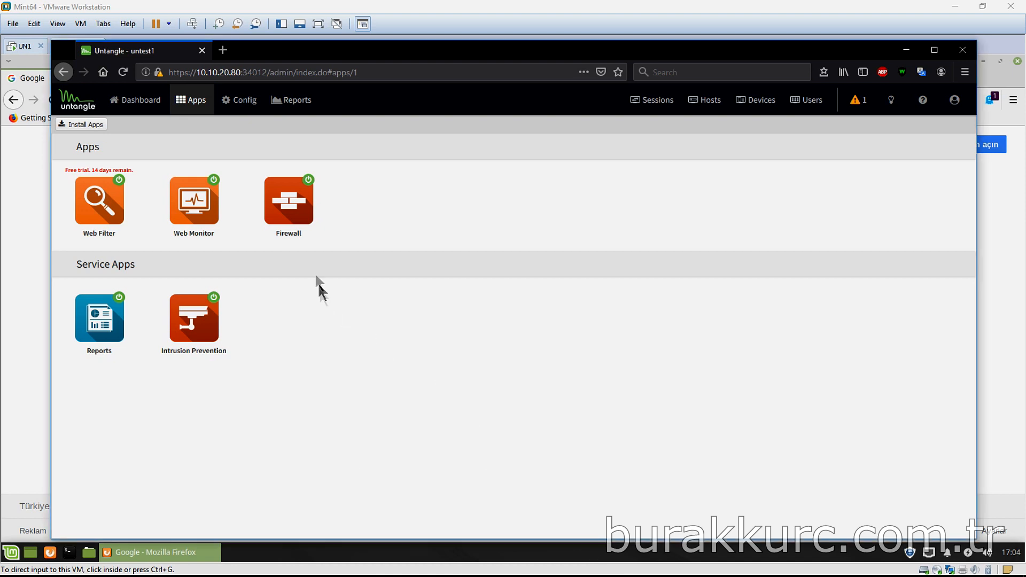
Open the Firewall app's Rules tab and begin adding a new rule
{"action": "left_click", "coordinate": [291, 203]}
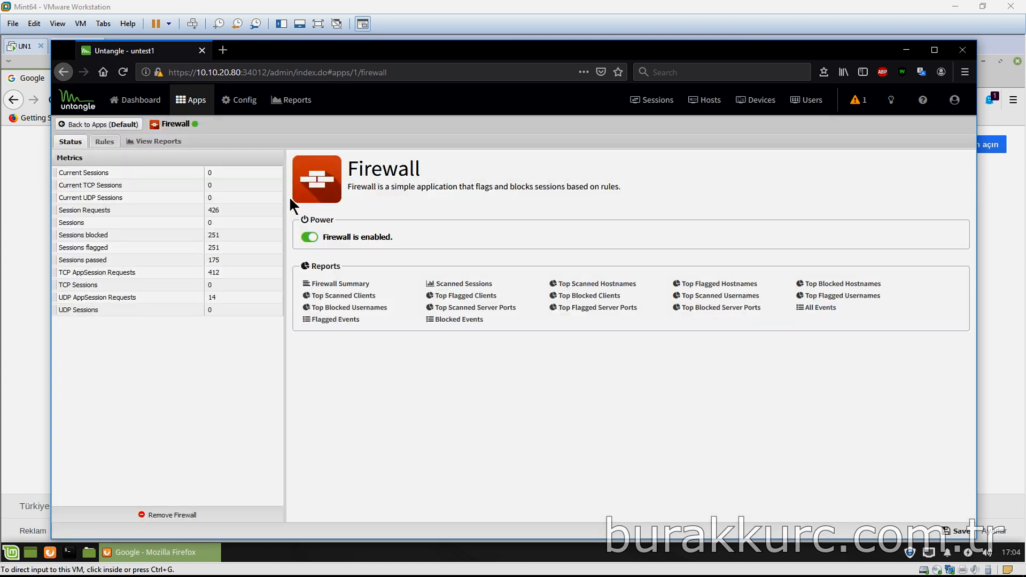
{"action": "left_click", "coordinate": [105, 141]}
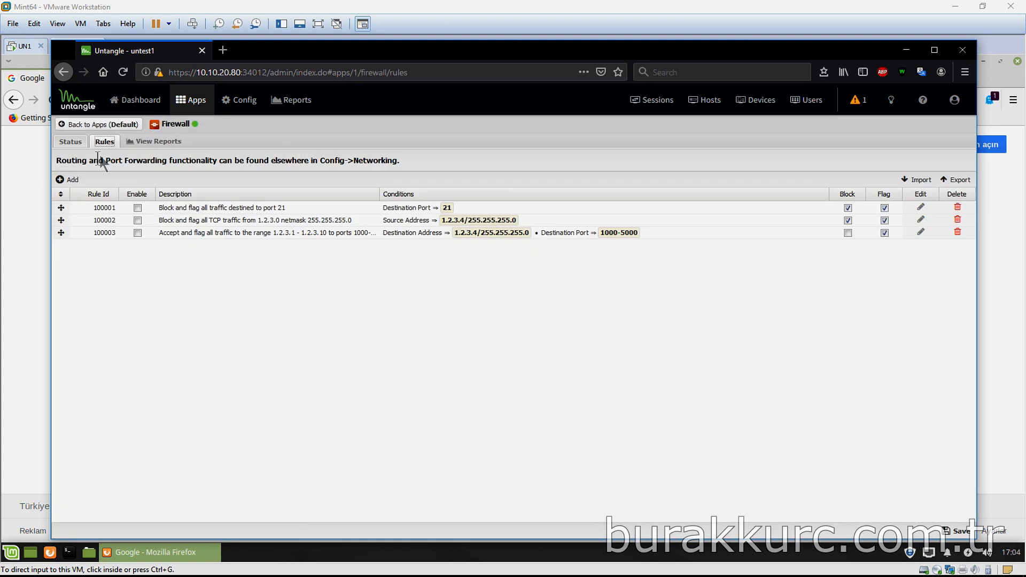
{"action": "left_click", "coordinate": [69, 181]}
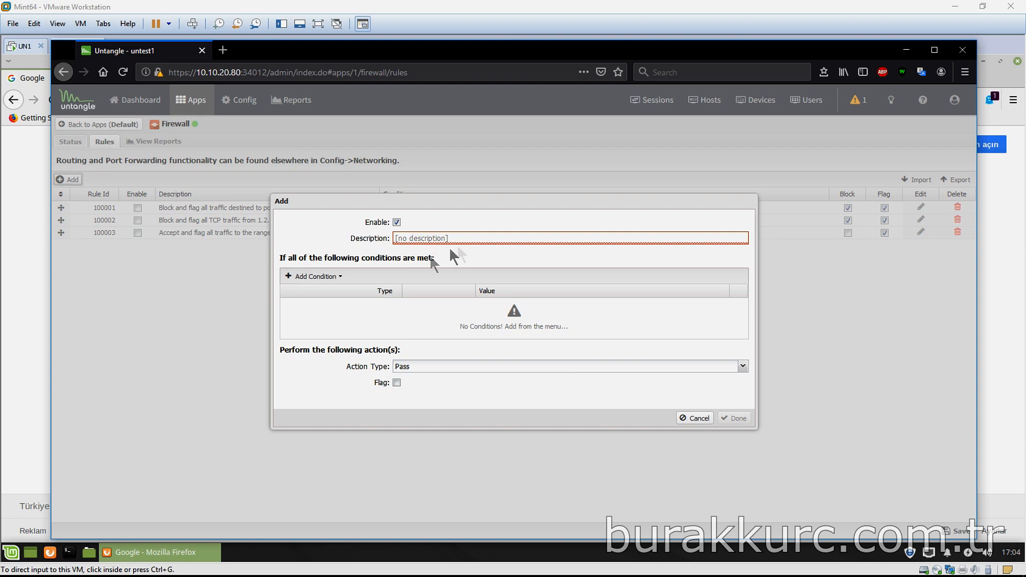
Describe the new rule as China Block with a Server Country condition set to China
{"action": "left_click", "coordinate": [474, 239]}
{"action": "type", "text": "China Block"}
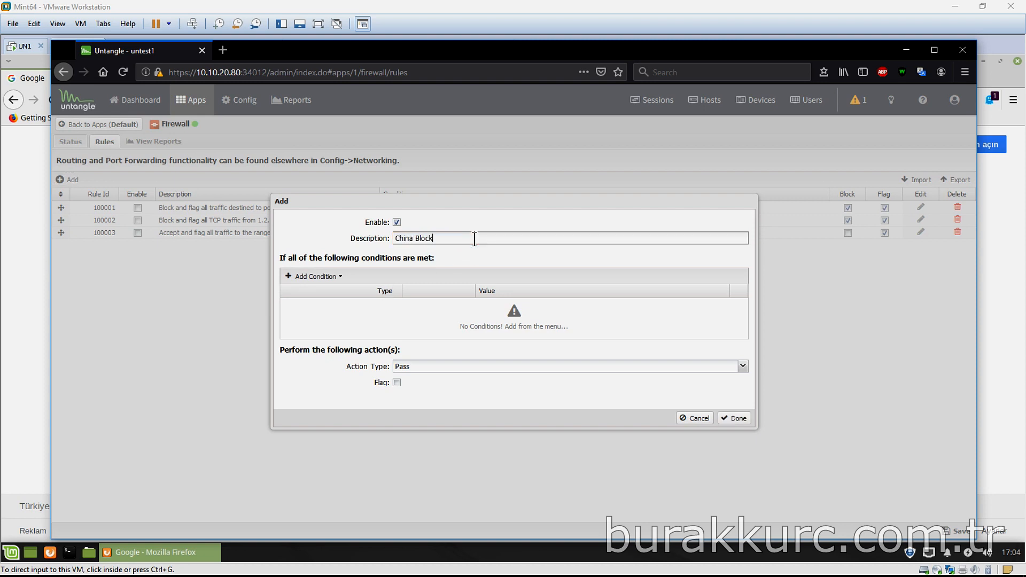
{"action": "left_click", "coordinate": [322, 277]}
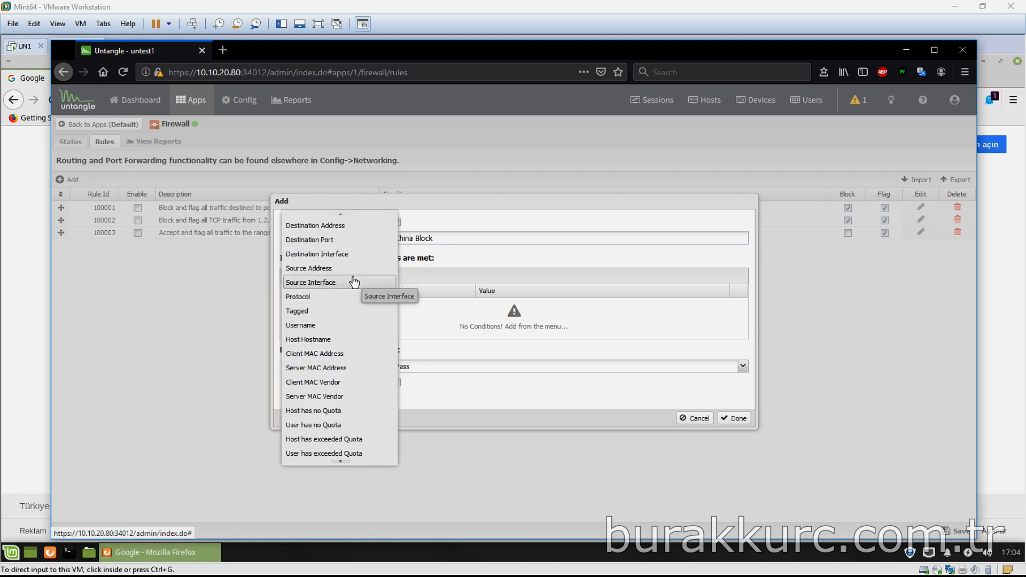
{"action": "scroll", "coordinate": [339, 342], "scroll_direction": "down", "scroll_amount": 1}
{"action": "scroll", "coordinate": [340, 344], "scroll_direction": "down", "scroll_amount": 4}
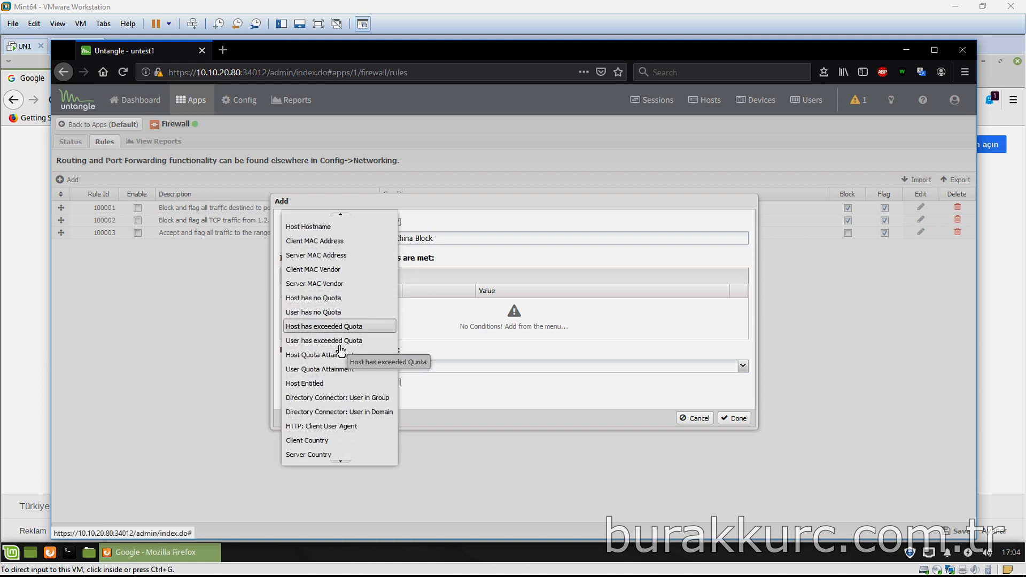
{"action": "left_click", "coordinate": [347, 451]}
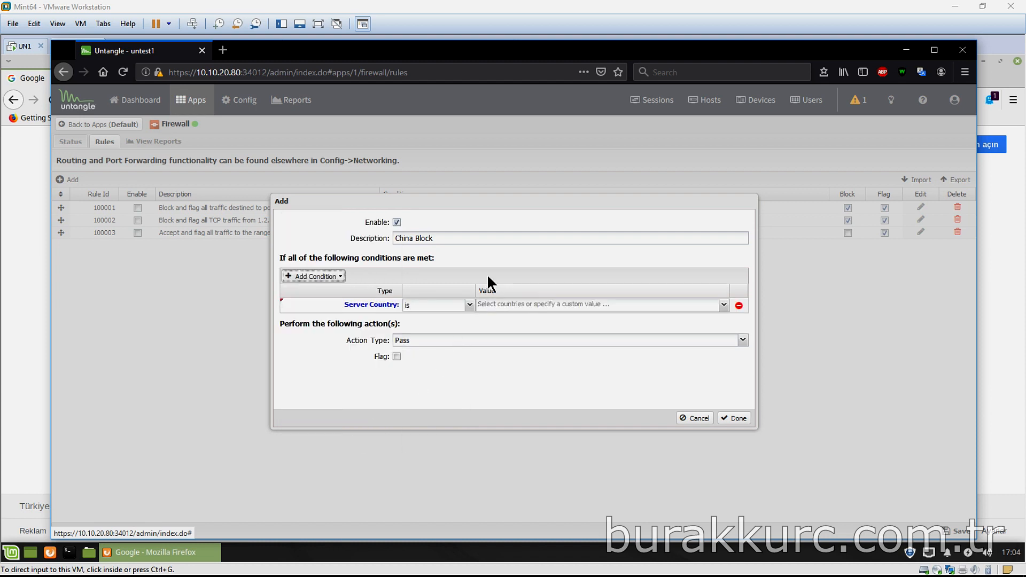
{"action": "left_click", "coordinate": [531, 304]}
{"action": "type", "text": "China"}
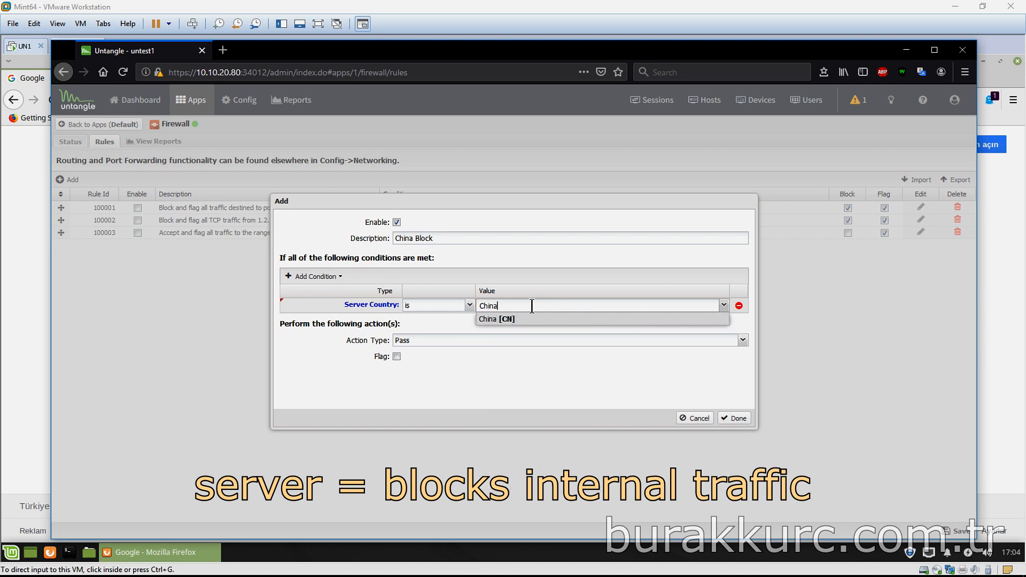
{"action": "key", "text": "Return"}
Set the rule's action to Block with Flag enabled, confirm it, and save the firewall rules
{"action": "left_click", "coordinate": [462, 340]}
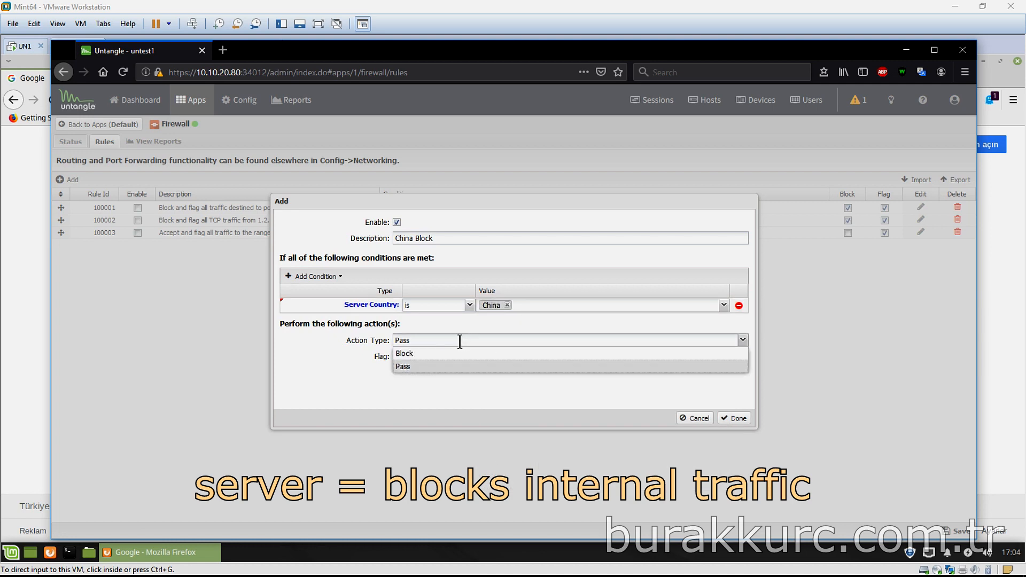
{"action": "left_click", "coordinate": [419, 355]}
{"action": "left_click", "coordinate": [397, 356]}
{"action": "left_click", "coordinate": [738, 418]}
{"action": "left_click", "coordinate": [940, 531]}
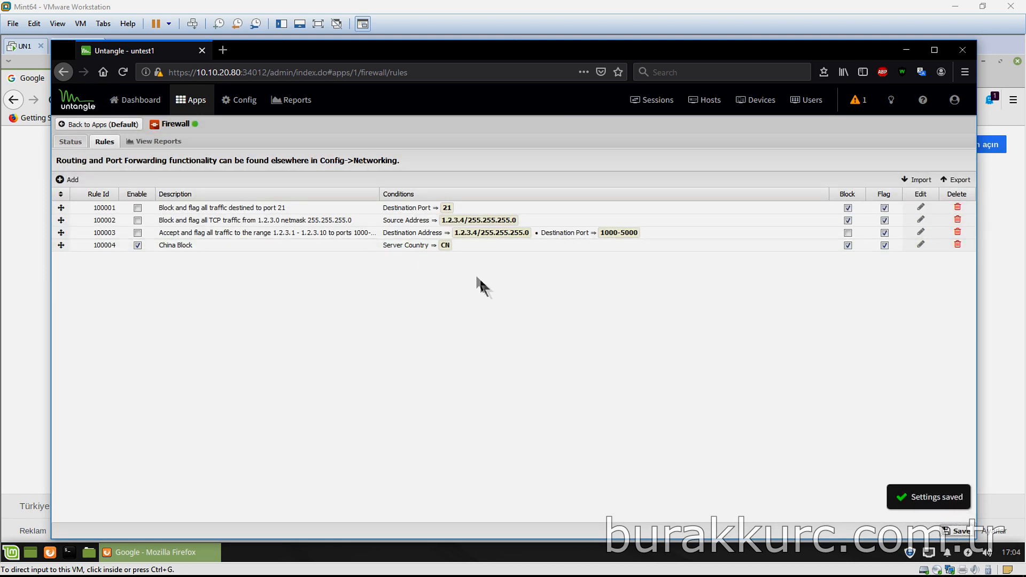
{"action": "left_click", "coordinate": [596, 5]}
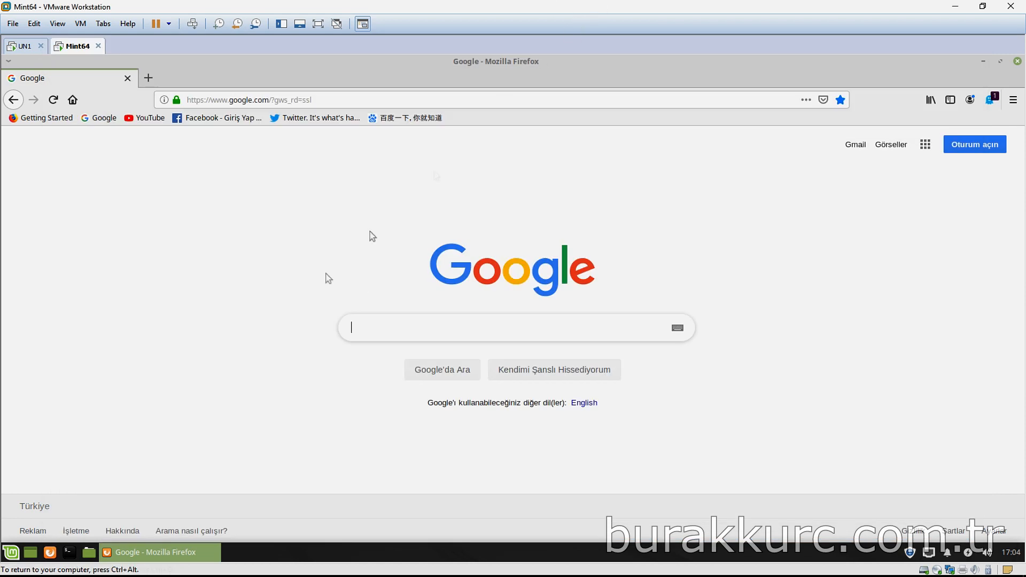
In the VM's Firefox, search Baidu for 'test' and open the JavaScript test() result
{"action": "left_click", "coordinate": [409, 120]}
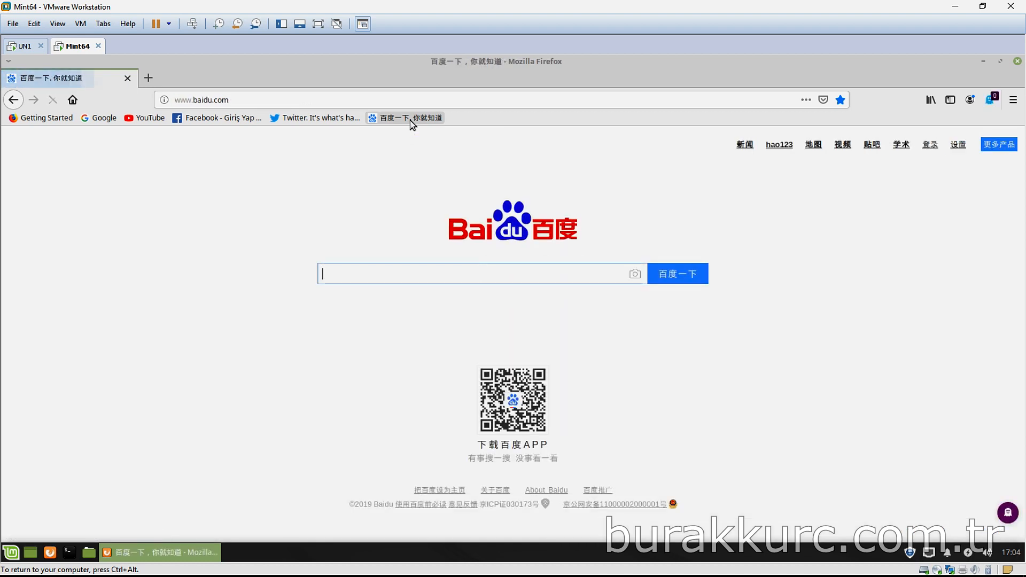
{"action": "type", "text": "test"}
{"action": "key", "text": "Return"}
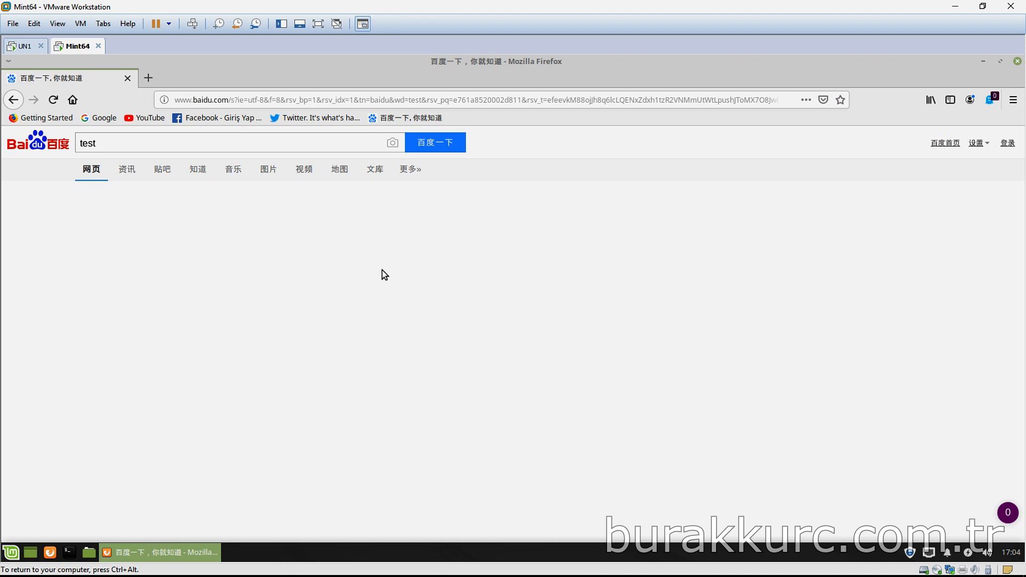
{"action": "scroll", "coordinate": [424, 284], "scroll_direction": "down", "scroll_amount": 5}
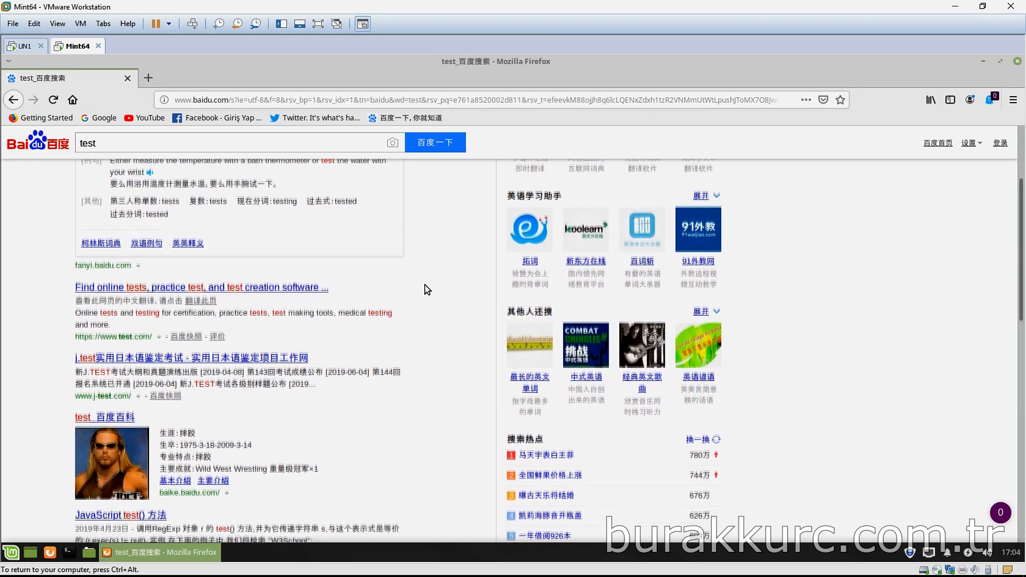
{"action": "scroll", "coordinate": [425, 285], "scroll_direction": "down", "scroll_amount": 5}
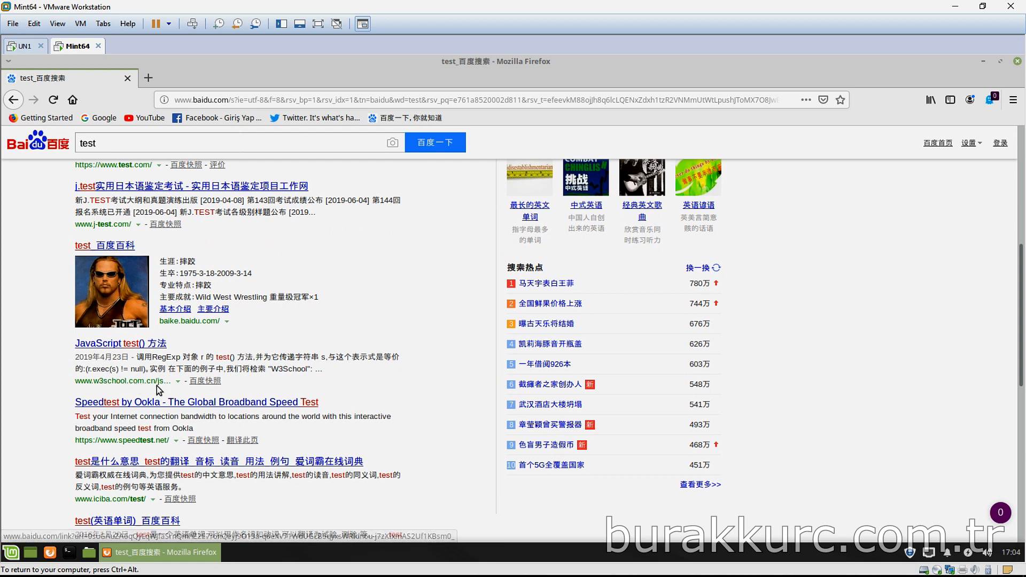
{"action": "left_click", "coordinate": [133, 344]}
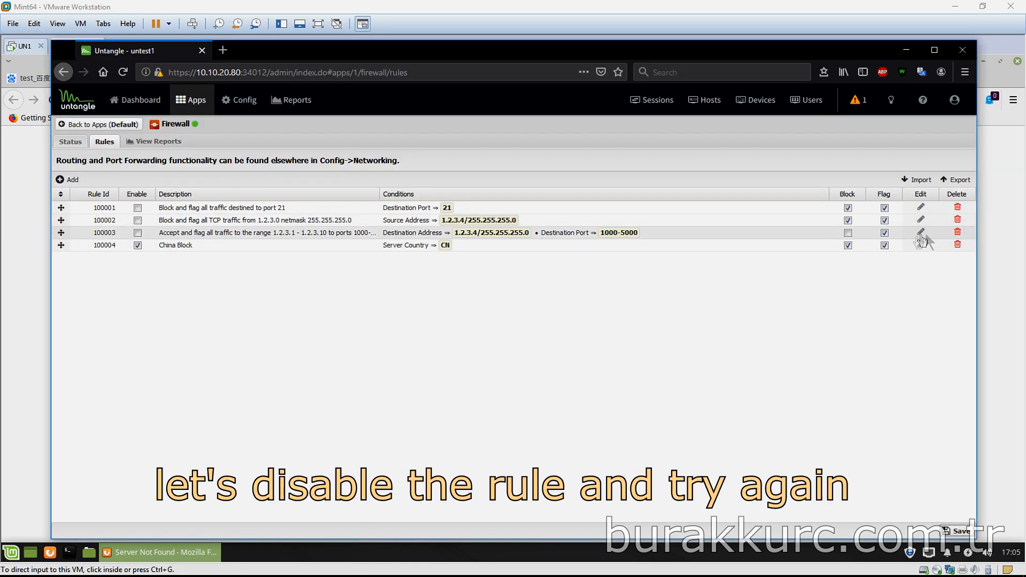
Disable China Block's blocking and flagging, save, reload the w3school page, then re-enable flagging
{"action": "left_click", "coordinate": [885, 244]}
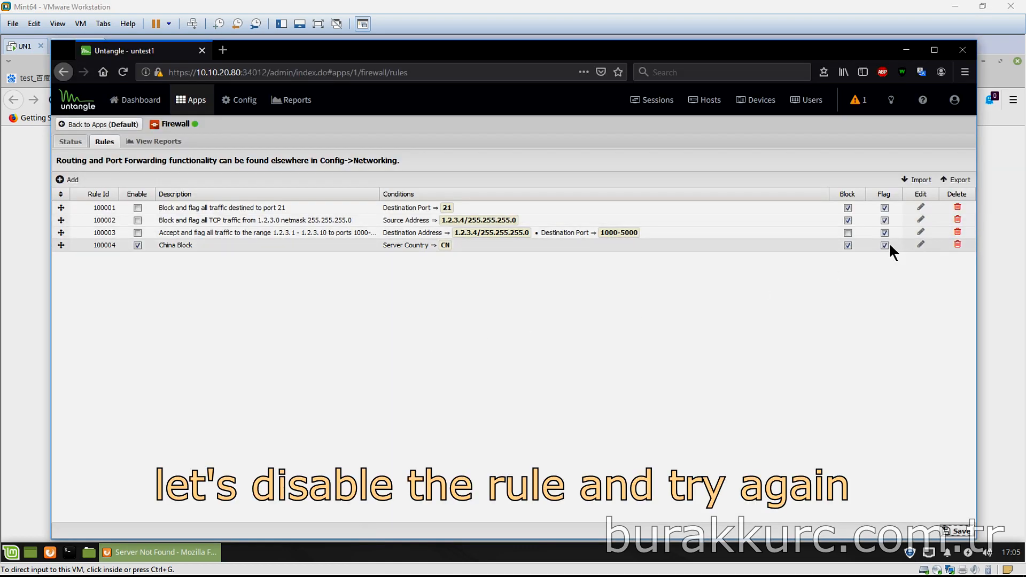
{"action": "left_click", "coordinate": [848, 245]}
{"action": "left_click", "coordinate": [960, 530]}
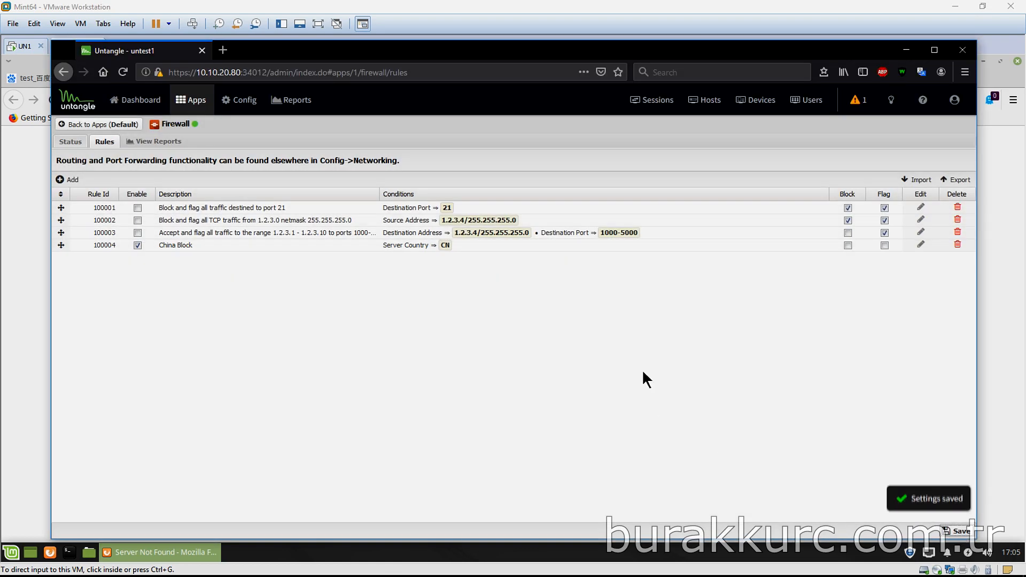
{"action": "left_click", "coordinate": [569, 3]}
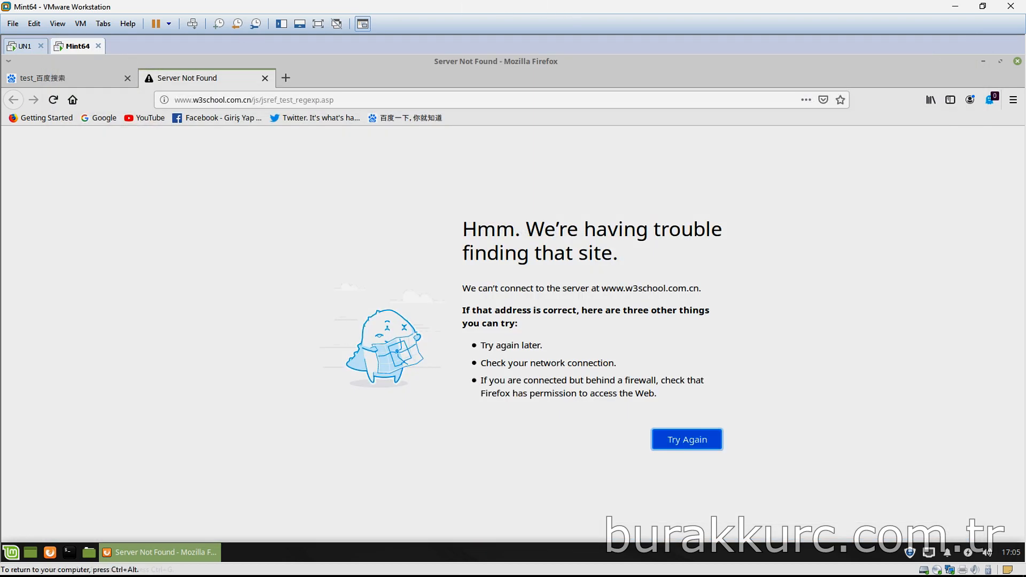
{"action": "left_click", "coordinate": [54, 100]}
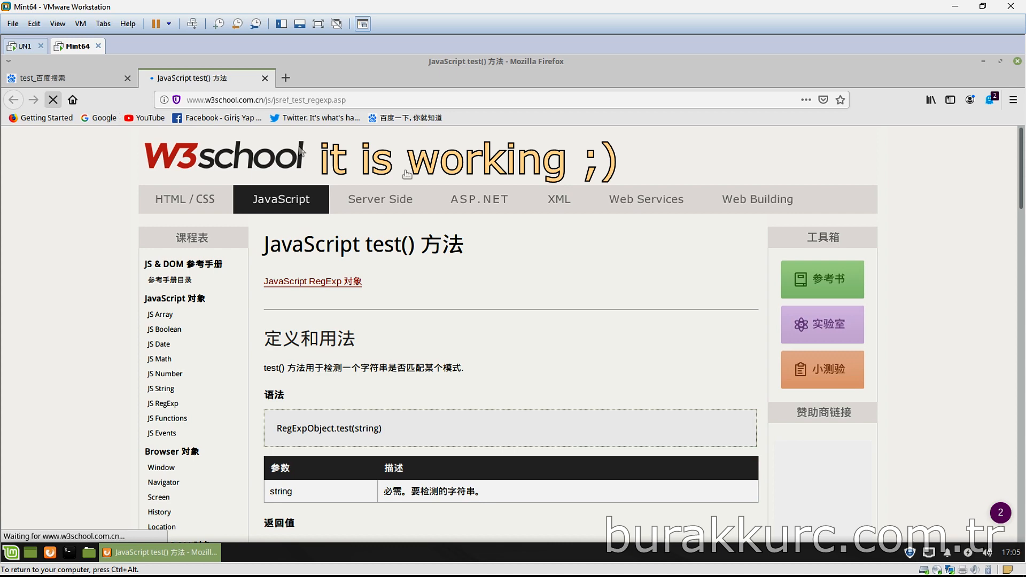
{"action": "key", "text": "alt+Tab"}
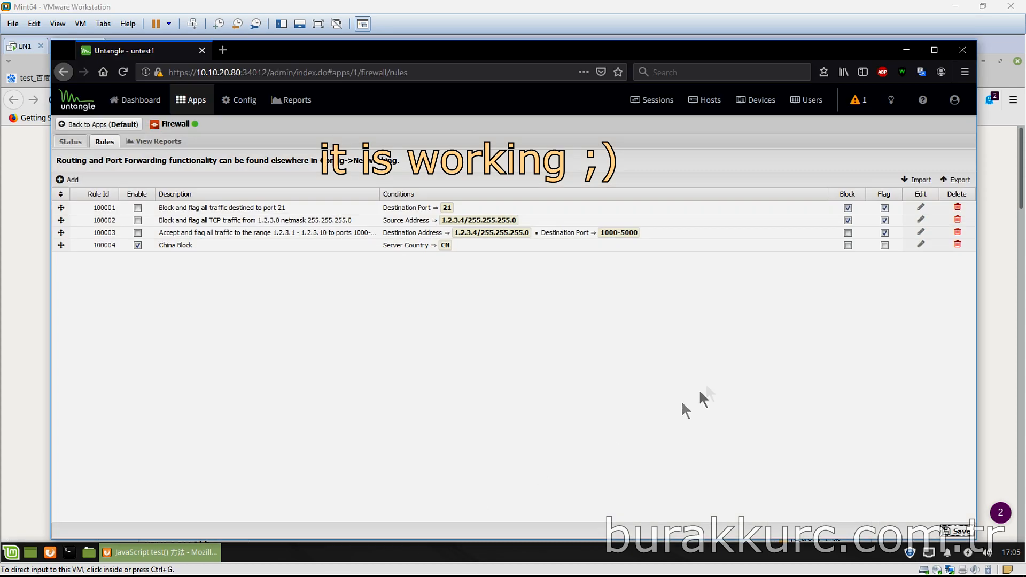
{"action": "left_click", "coordinate": [884, 245]}
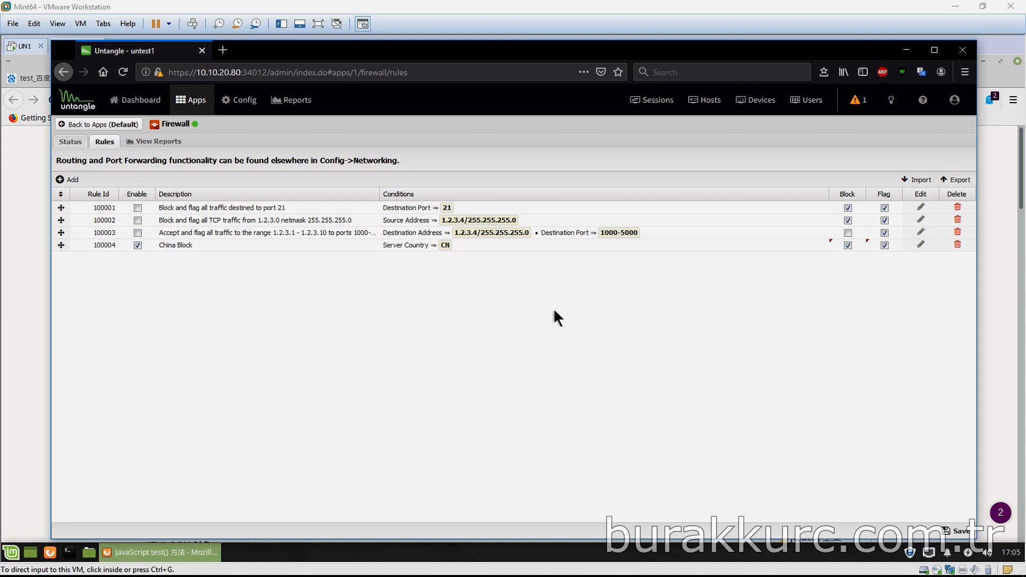
Start a new rule China block2 with a Client Country condition of China [CN]
{"action": "left_click", "coordinate": [68, 180]}
{"action": "type", "text": "China block"}
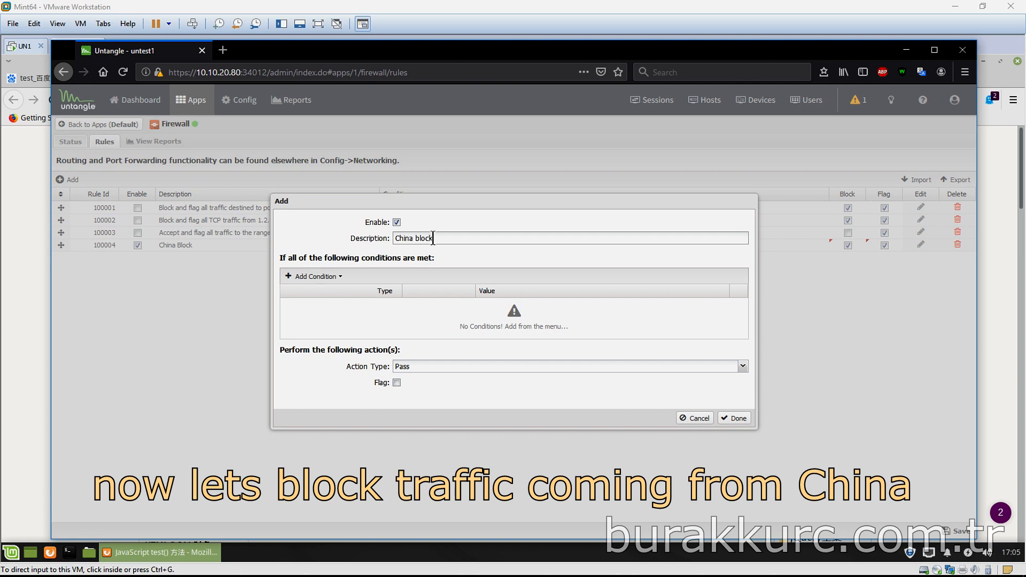
{"action": "left_click", "coordinate": [309, 276]}
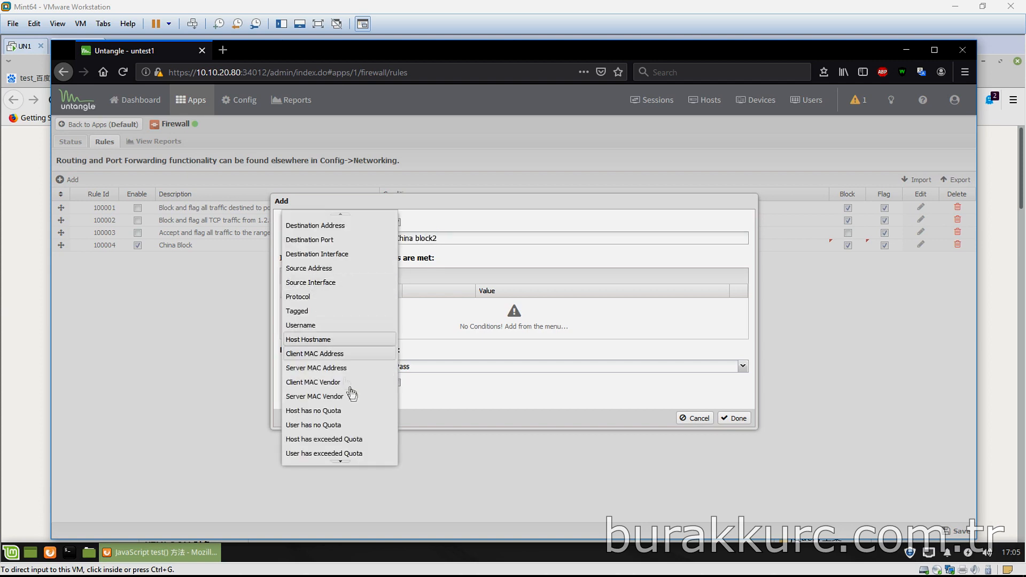
{"action": "scroll", "coordinate": [350, 392], "scroll_direction": "down", "scroll_amount": 5}
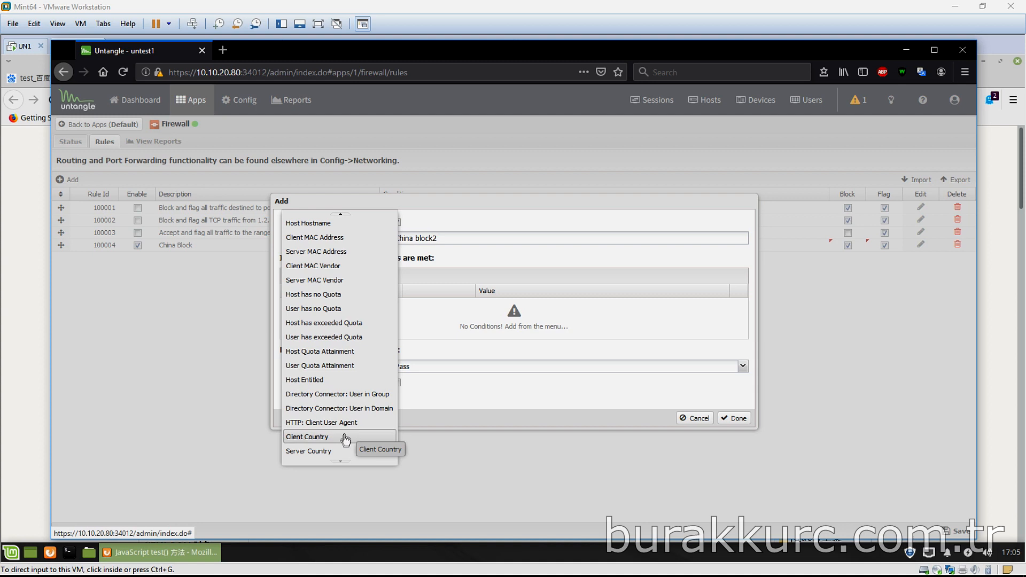
{"action": "left_click", "coordinate": [338, 443]}
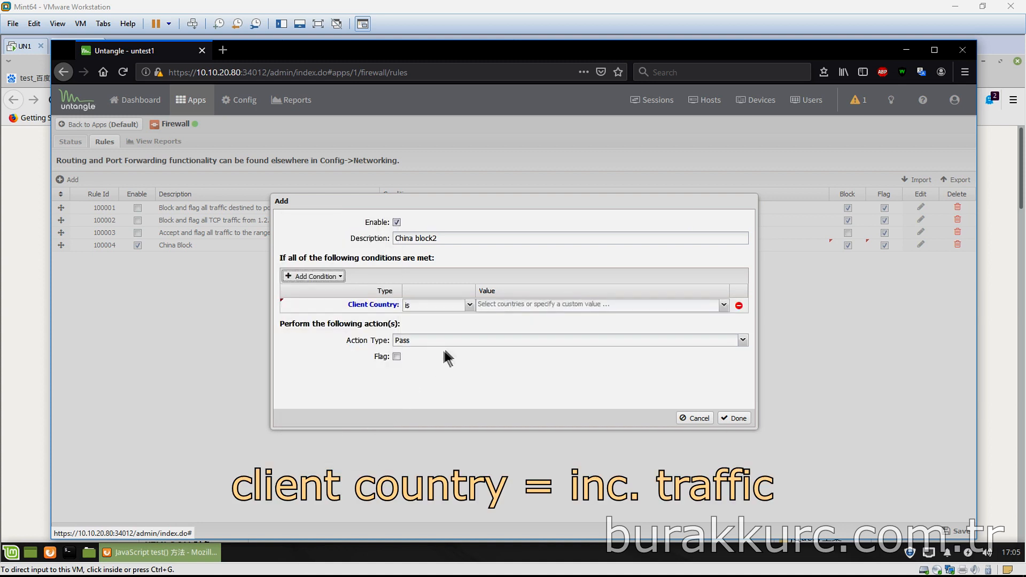
{"action": "left_click", "coordinate": [570, 304]}
{"action": "type", "text": "China"}
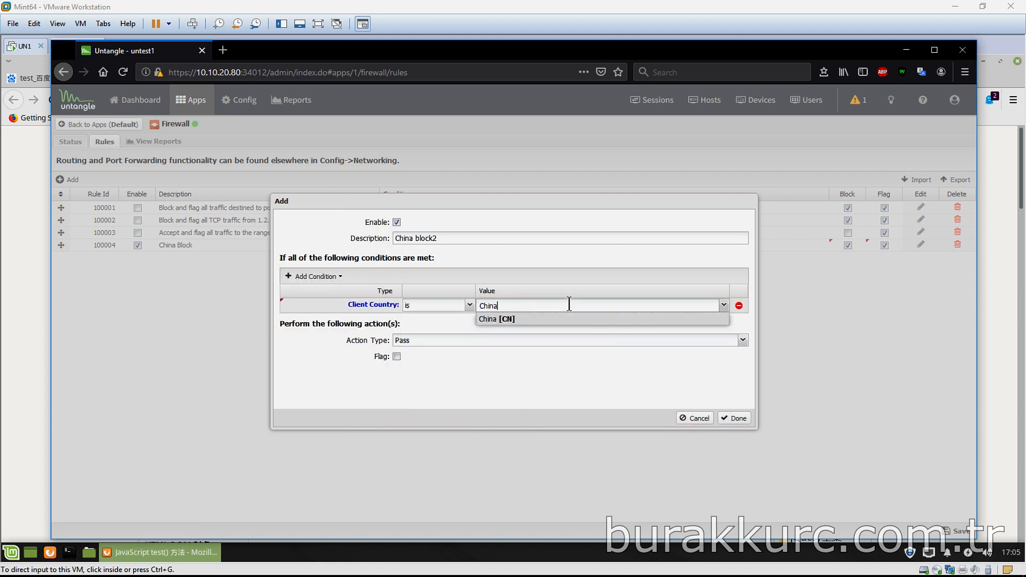
{"action": "left_click", "coordinate": [494, 318]}
Set the rule to Block with Flag enabled, confirm it, and save the firewall rules
{"action": "left_click", "coordinate": [466, 340]}
{"action": "left_click", "coordinate": [499, 354]}
{"action": "left_click", "coordinate": [396, 357]}
{"action": "left_click", "coordinate": [736, 417]}
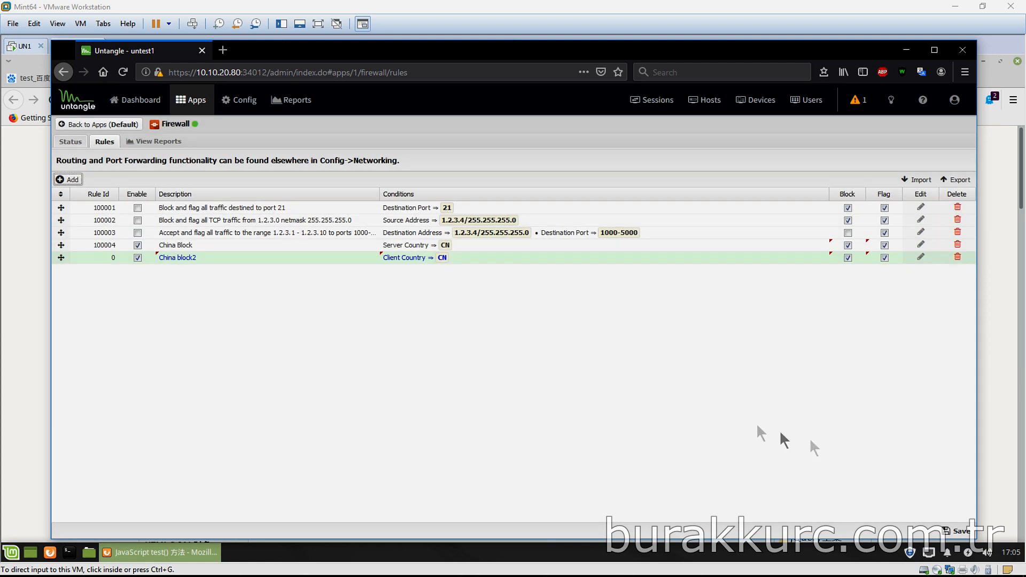
{"action": "left_click", "coordinate": [949, 529]}
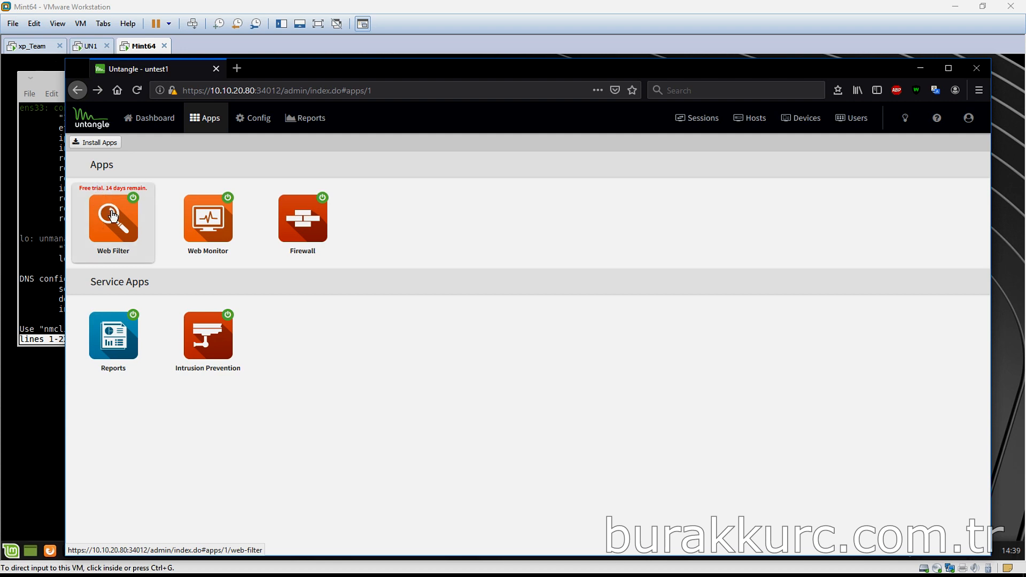
In Web Filter Categories, block and flag Social Networking and save the change
{"action": "left_click", "coordinate": [113, 216]}
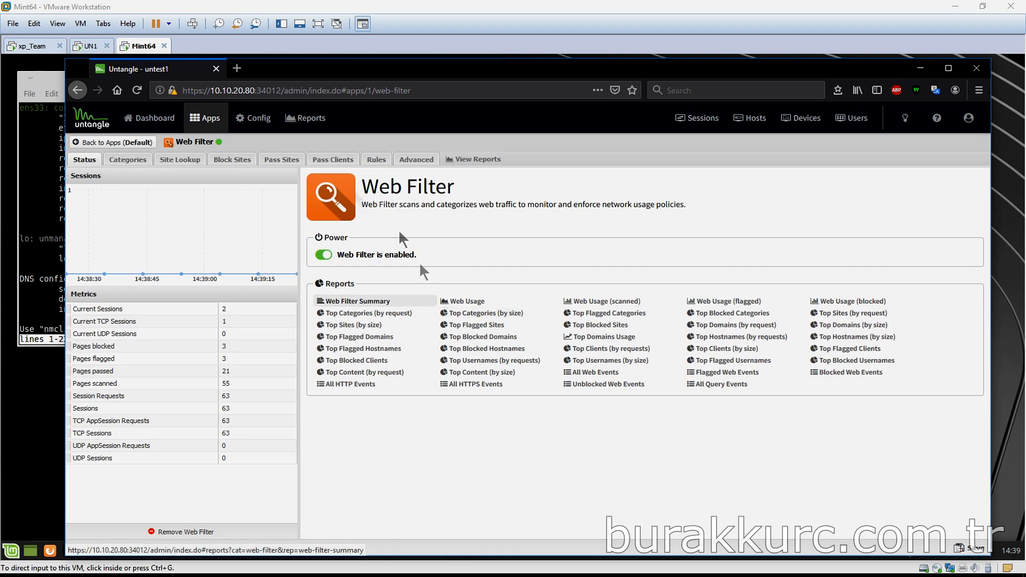
{"action": "left_click", "coordinate": [233, 160]}
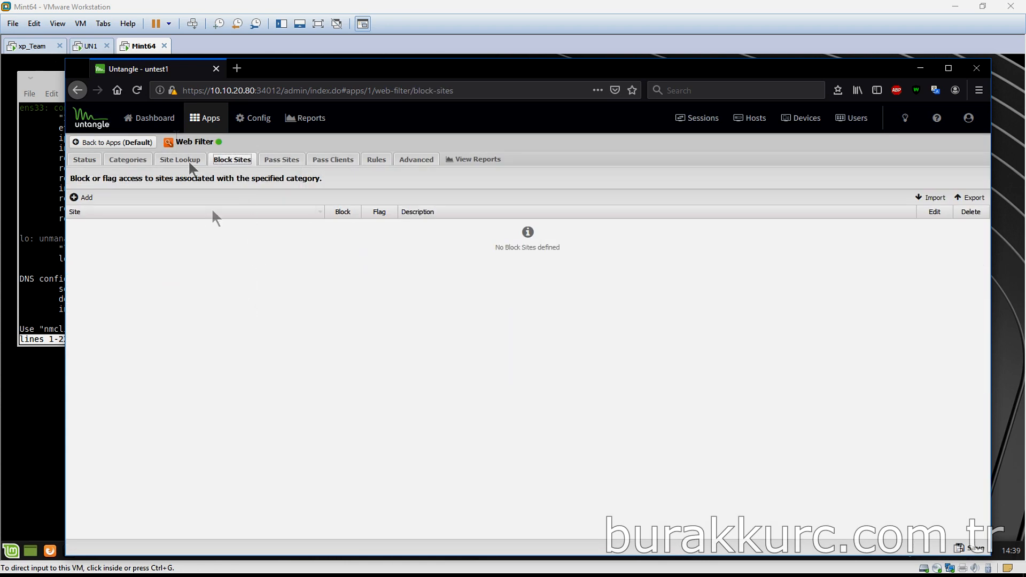
{"action": "left_click", "coordinate": [134, 160]}
{"action": "scroll", "coordinate": [204, 311], "scroll_direction": "down", "scroll_amount": 10}
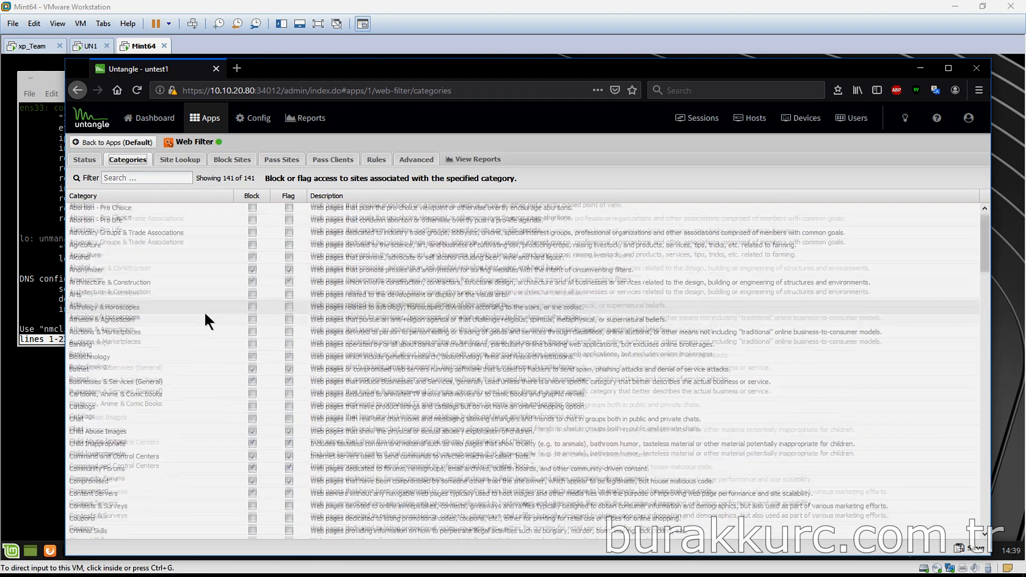
{"action": "scroll", "coordinate": [209, 318], "scroll_direction": "down", "scroll_amount": 15}
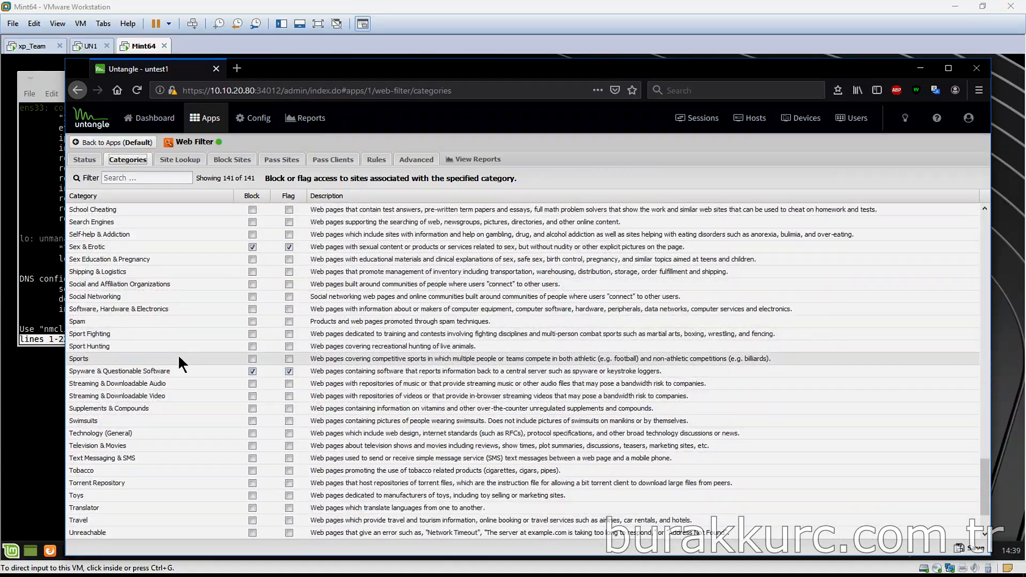
{"action": "scroll", "coordinate": [171, 354], "scroll_direction": "up", "scroll_amount": 2}
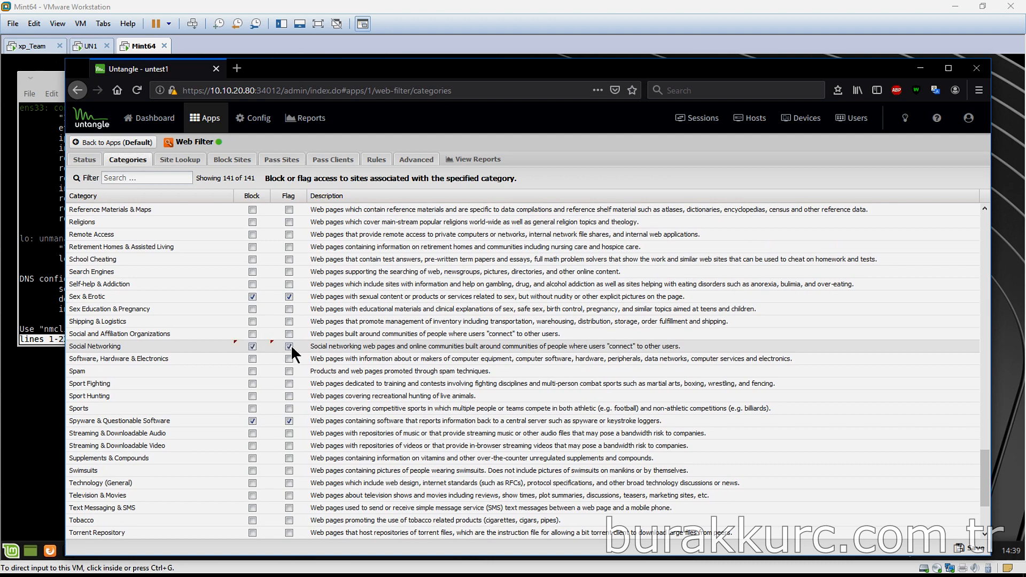
{"action": "left_click", "coordinate": [969, 548]}
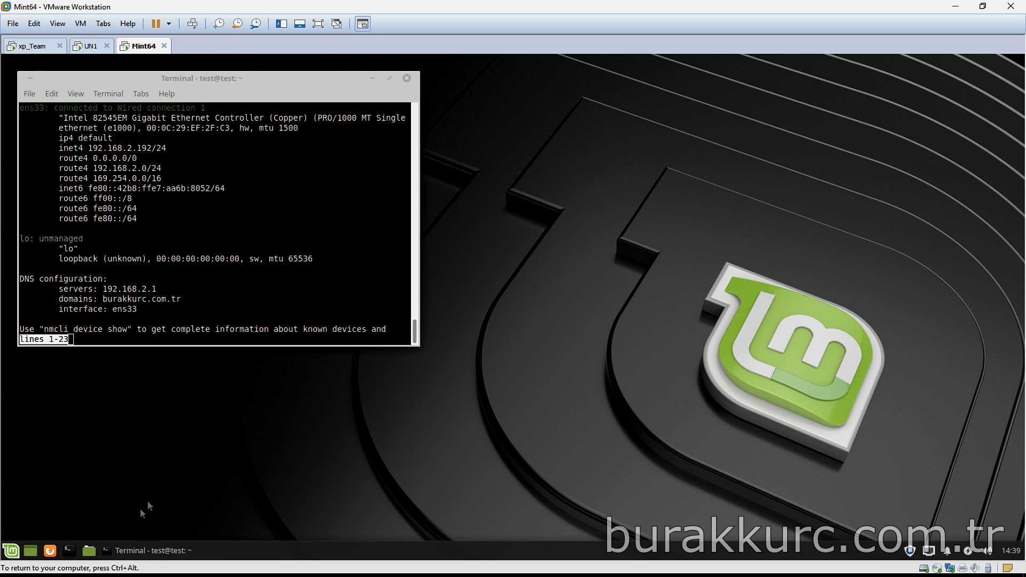
In Firefox inside the VM, try the Facebook and Twitter bookmarks to confirm they are blocked
{"action": "left_click", "coordinate": [50, 550]}
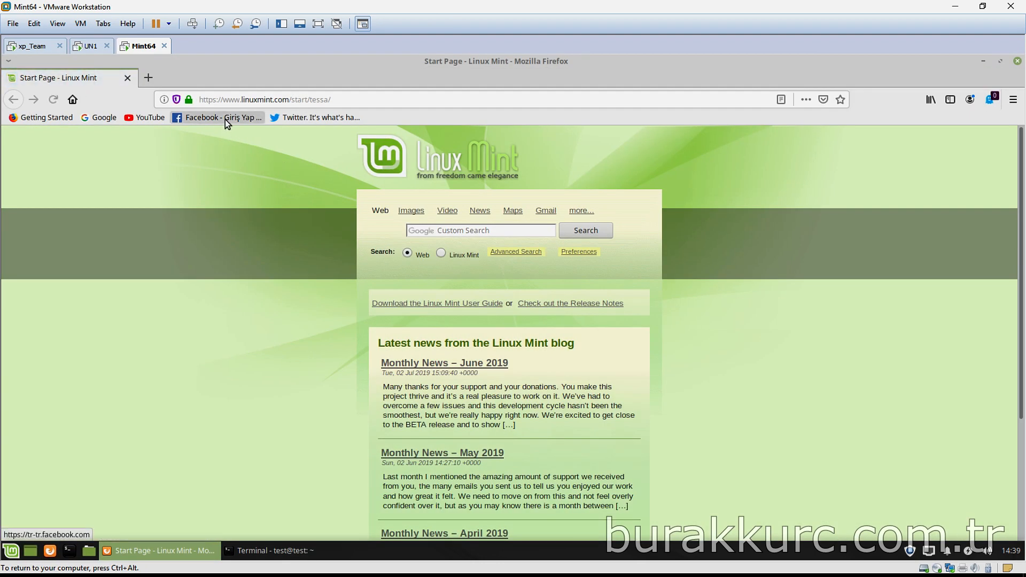
{"action": "left_click", "coordinate": [225, 120]}
{"action": "left_click", "coordinate": [312, 119]}
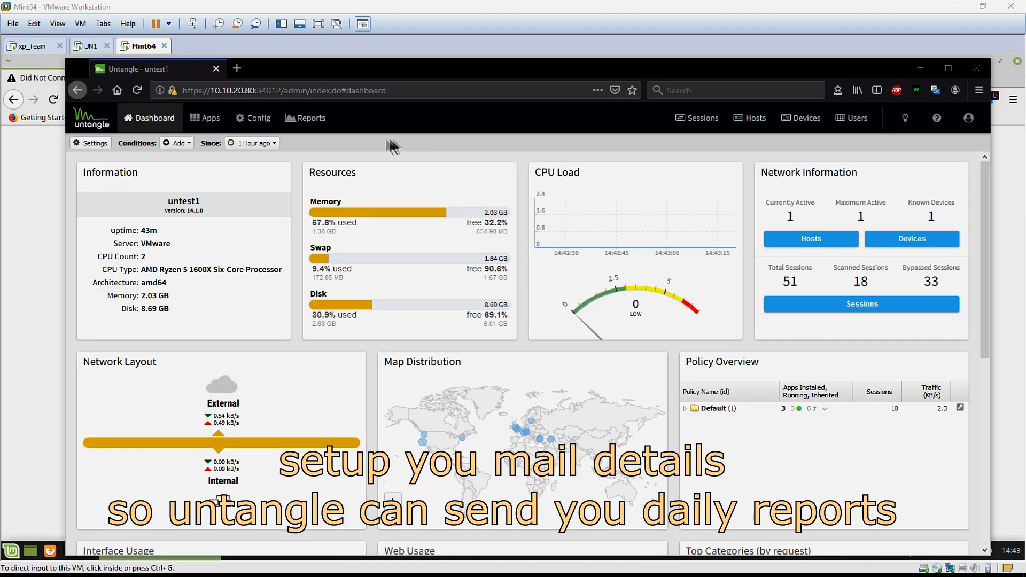
In Config > Email, replace the Email From Address with a test sender e-mail and save
{"action": "left_click", "coordinate": [257, 121]}
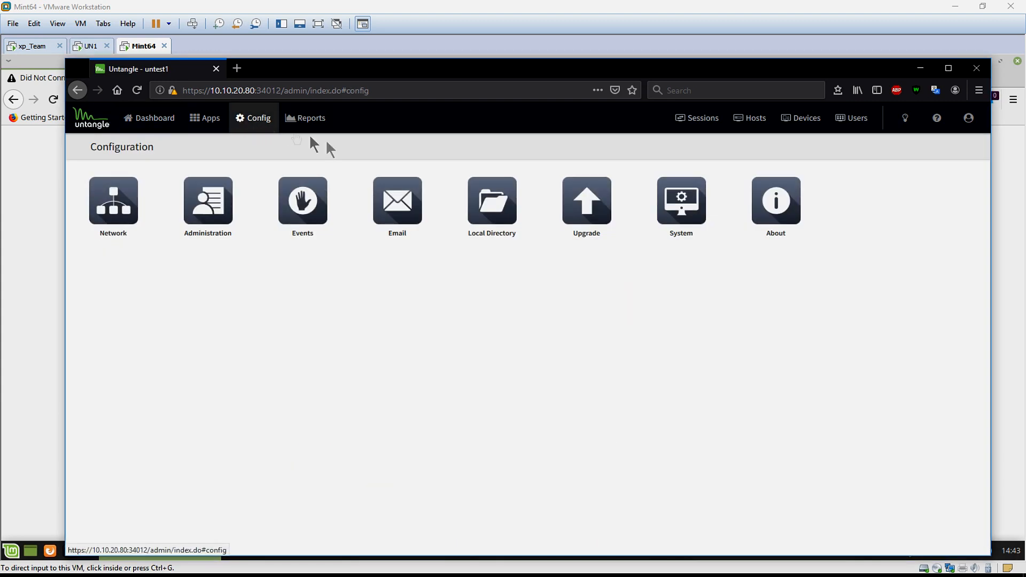
{"action": "left_click", "coordinate": [397, 207]}
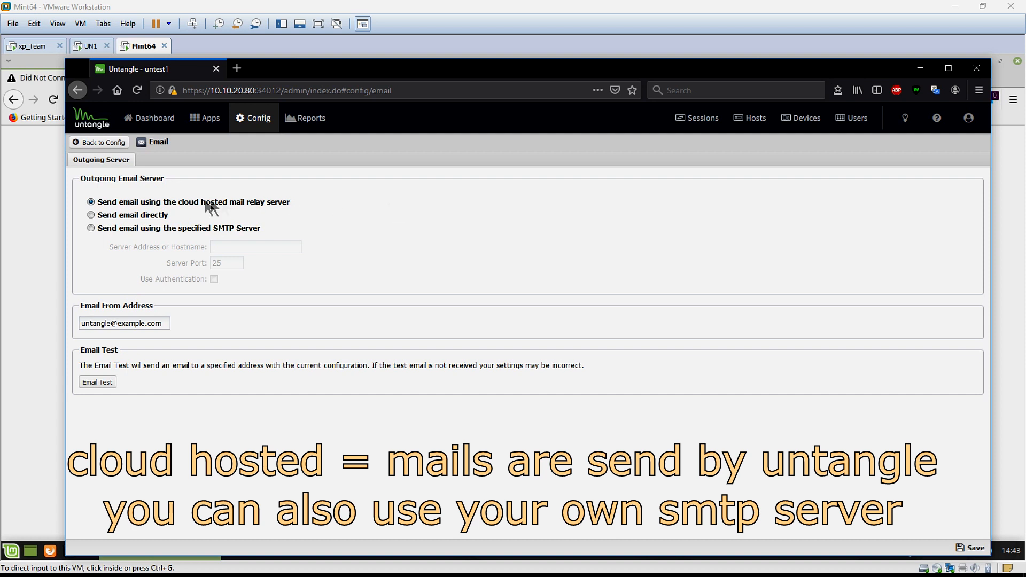
{"action": "left_click_drag", "start_coordinate": [162, 323], "coordinate": [45, 314]}
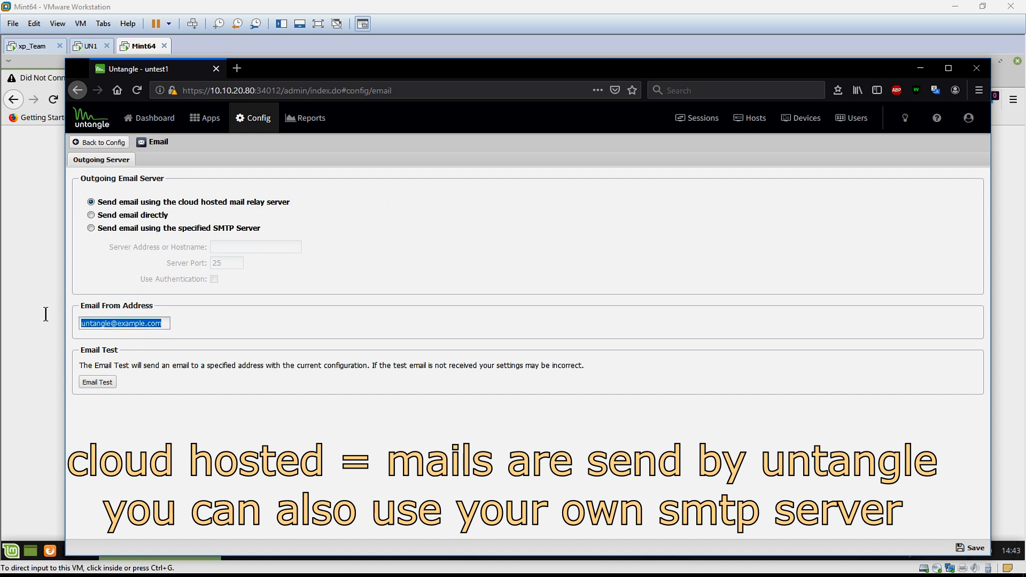
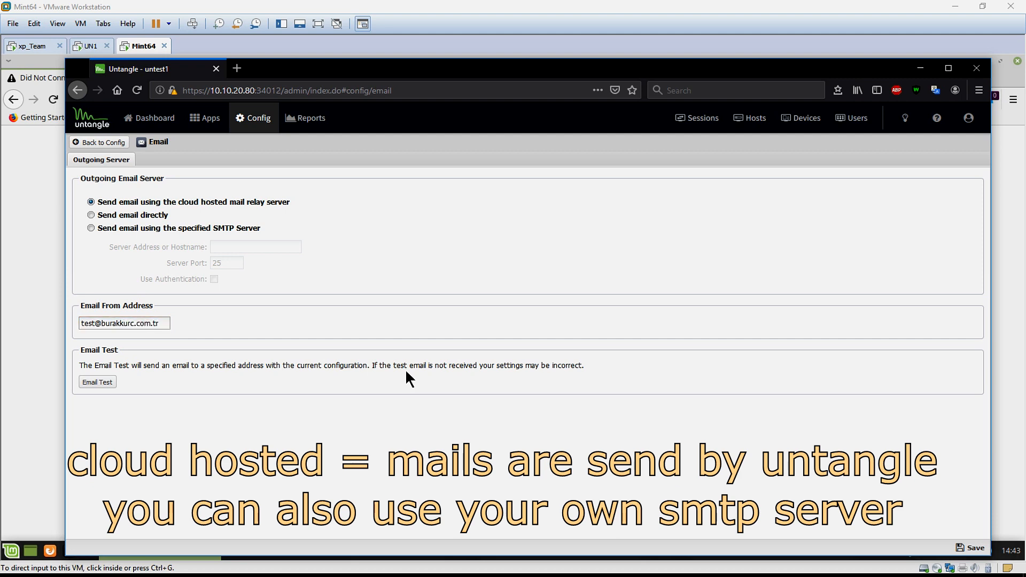
{"action": "left_click", "coordinate": [970, 547]}
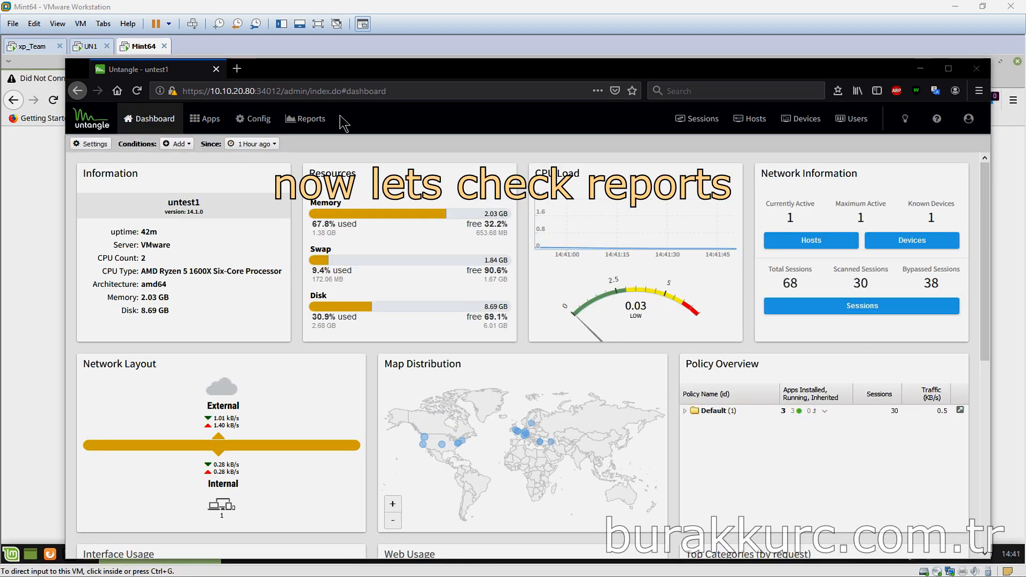
{"action": "left_click", "coordinate": [305, 122]}
{"action": "left_click", "coordinate": [71, 289]}
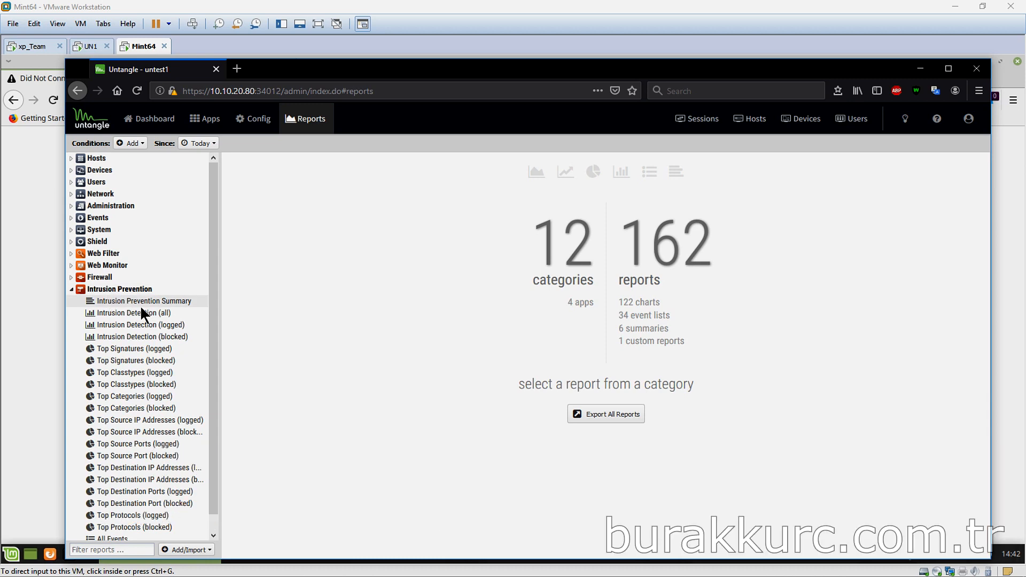
{"action": "left_click", "coordinate": [154, 303]}
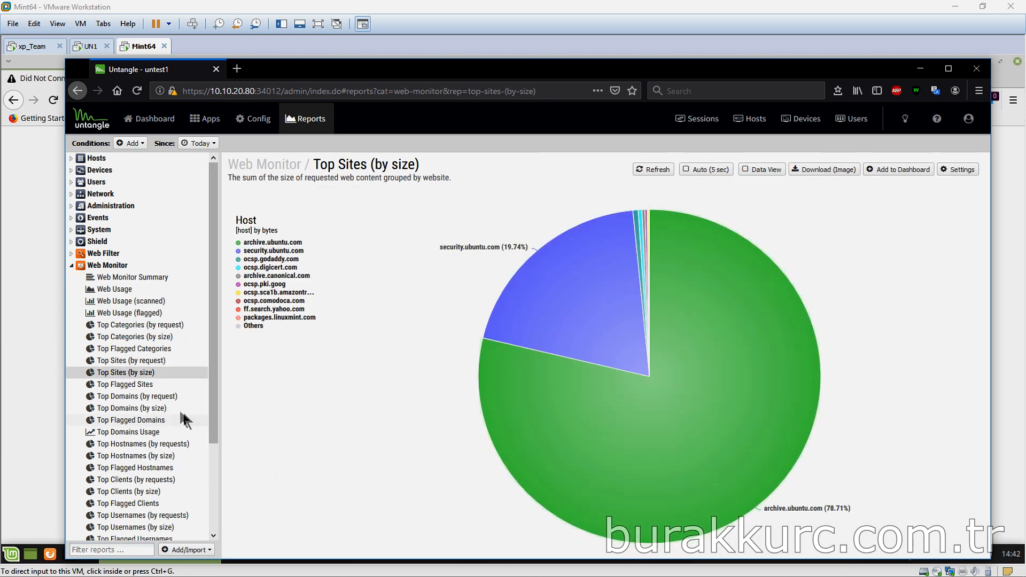
{"action": "left_click", "coordinate": [71, 265]}
{"action": "left_click", "coordinate": [71, 253]}
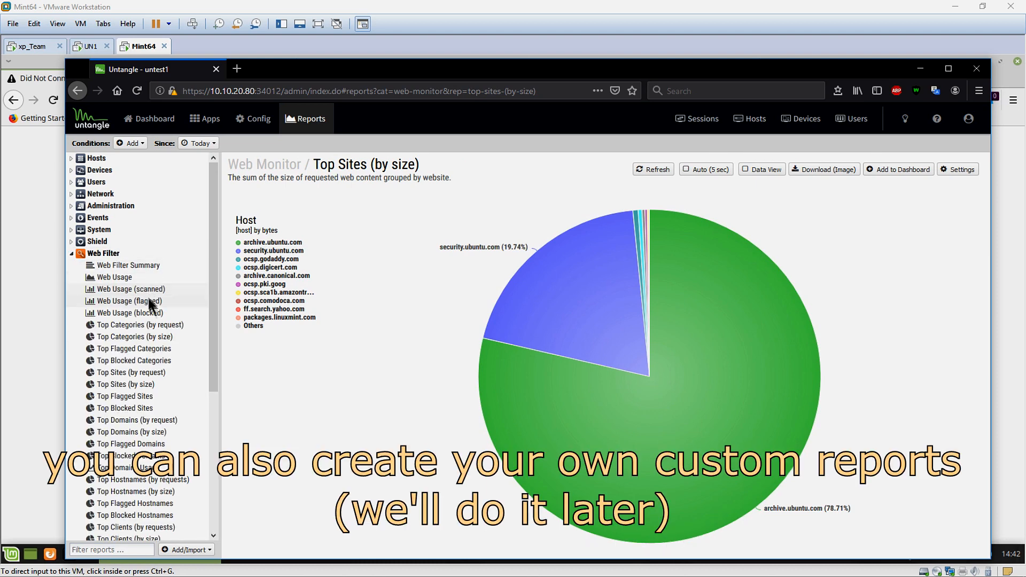
{"action": "left_click", "coordinate": [150, 361]}
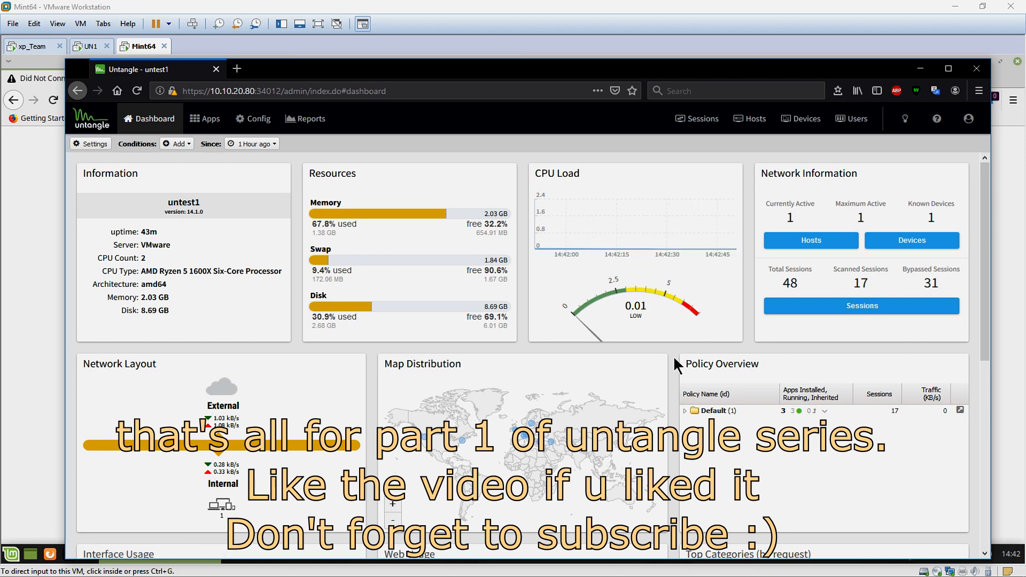
{"action": "scroll", "coordinate": [672, 354], "scroll_direction": "down", "scroll_amount": 3}
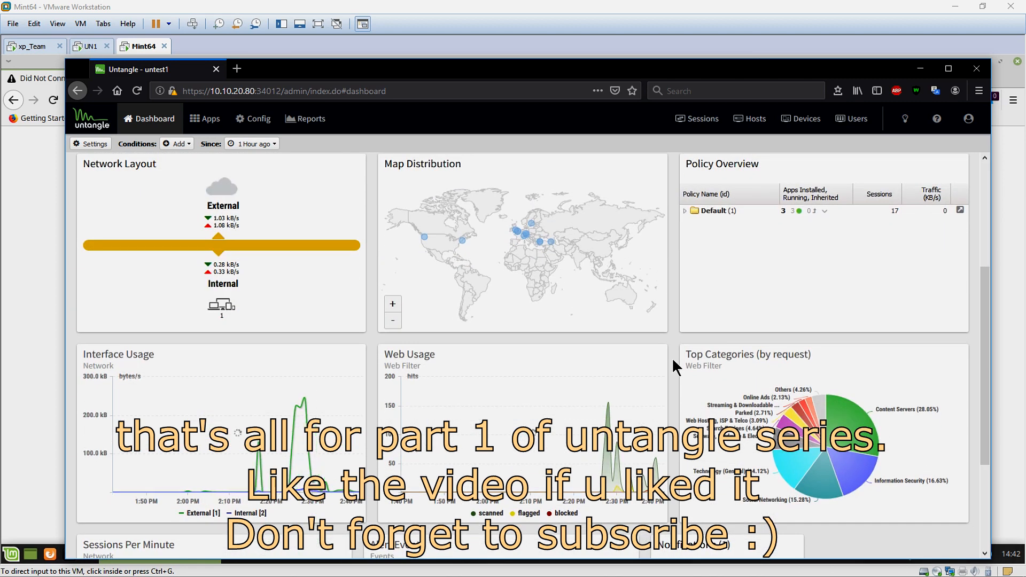